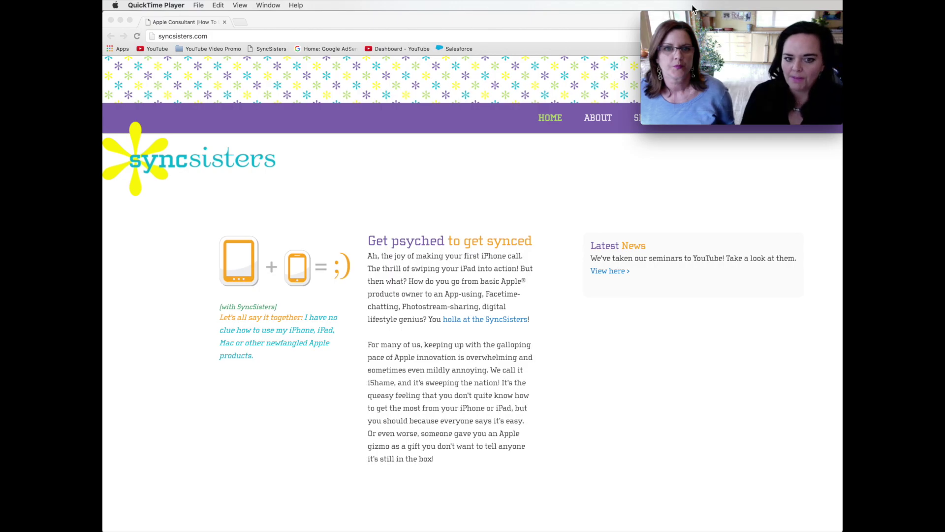
# - Navigate the browser to docs.google.com
pyautogui.moveTo(684, 15)
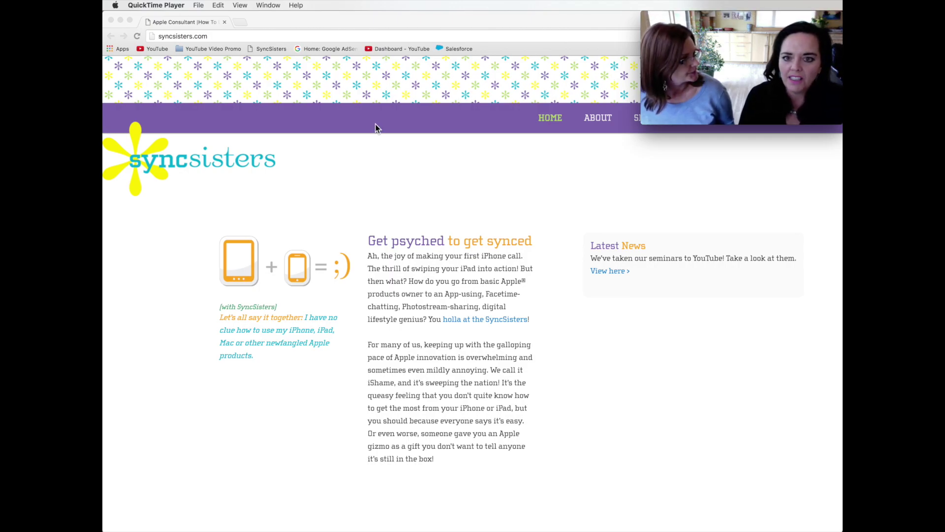
pyautogui.click(714, 91)
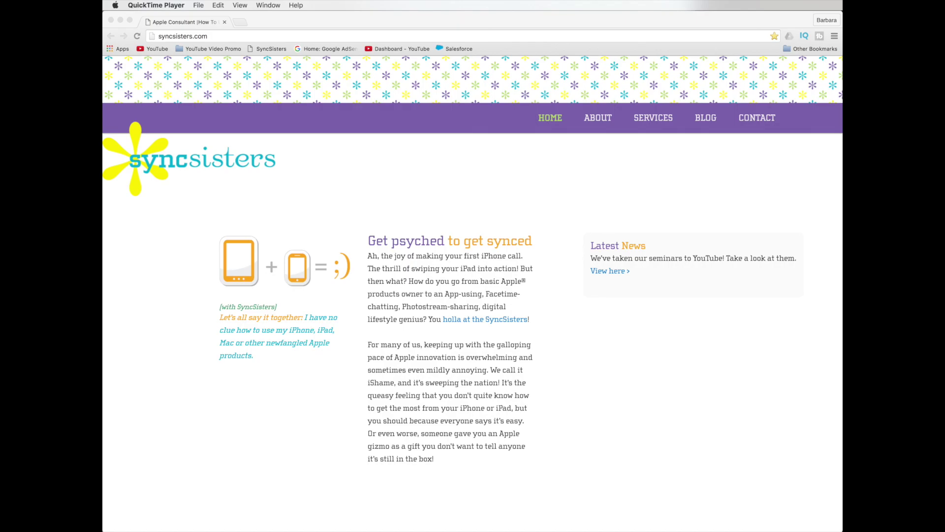
pyautogui.click(261, 37)
pyautogui.write('docs.googl')
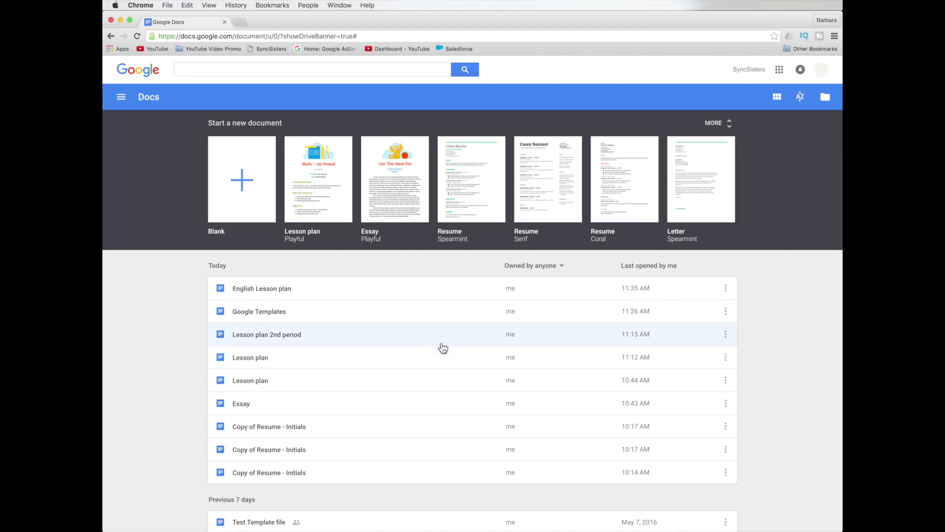
# - Expand the full Docs template gallery and create a document from the Playful lesson plan
pyautogui.scroll(-6, 324, 402)
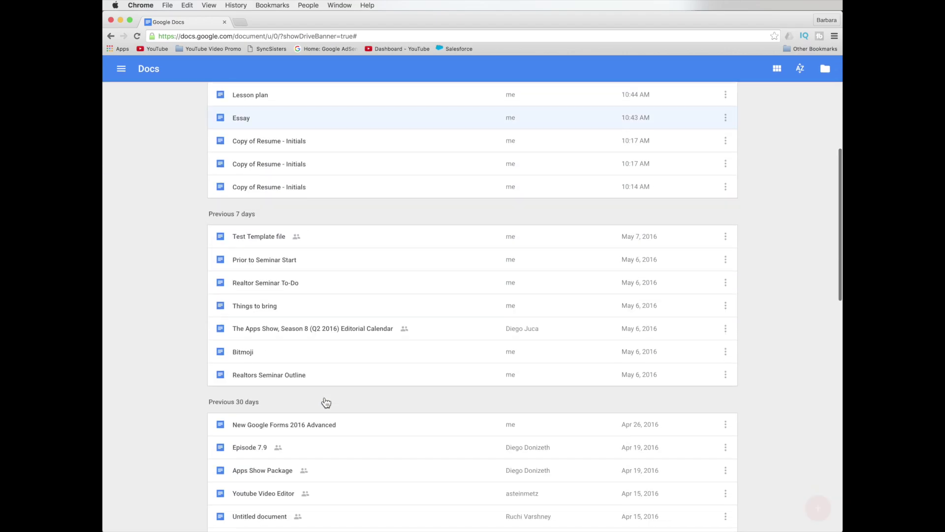
pyautogui.scroll(-2, 324, 401)
pyautogui.scroll(10, 323, 401)
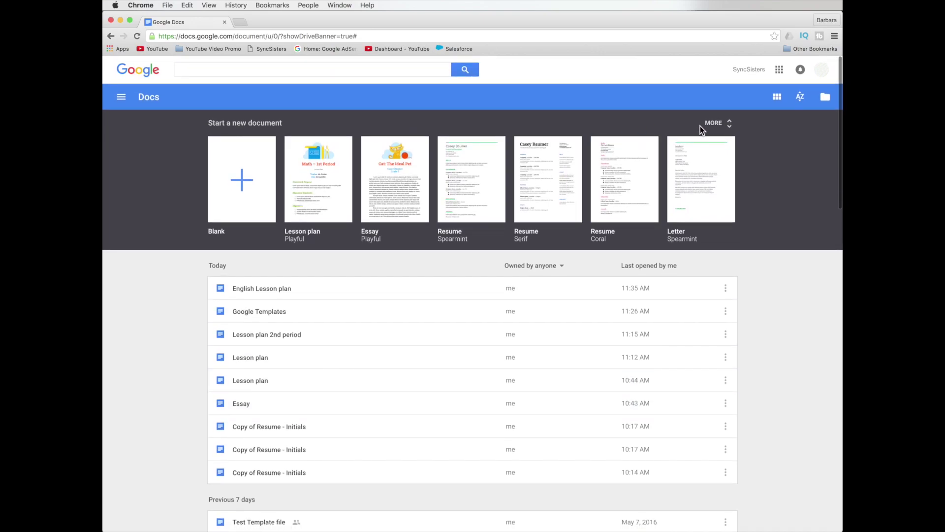
pyautogui.click(729, 129)
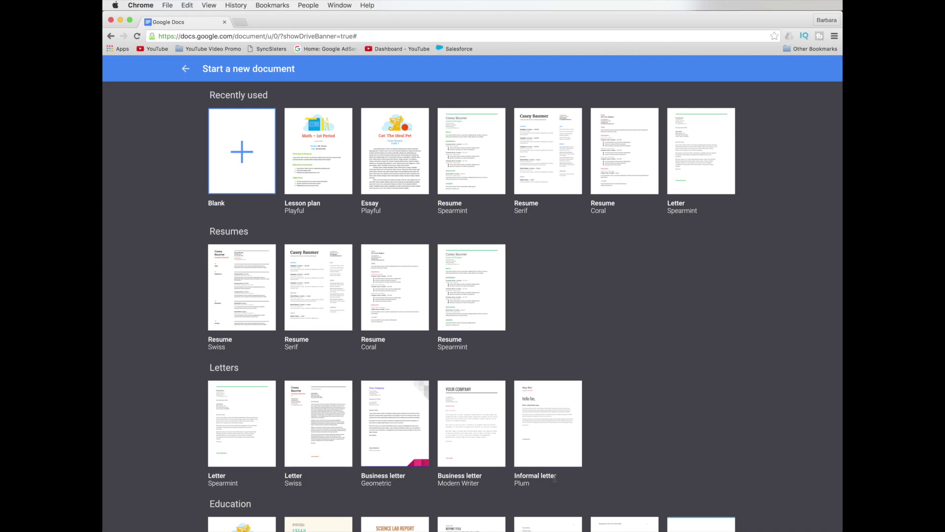
pyautogui.scroll(-5, 555, 478)
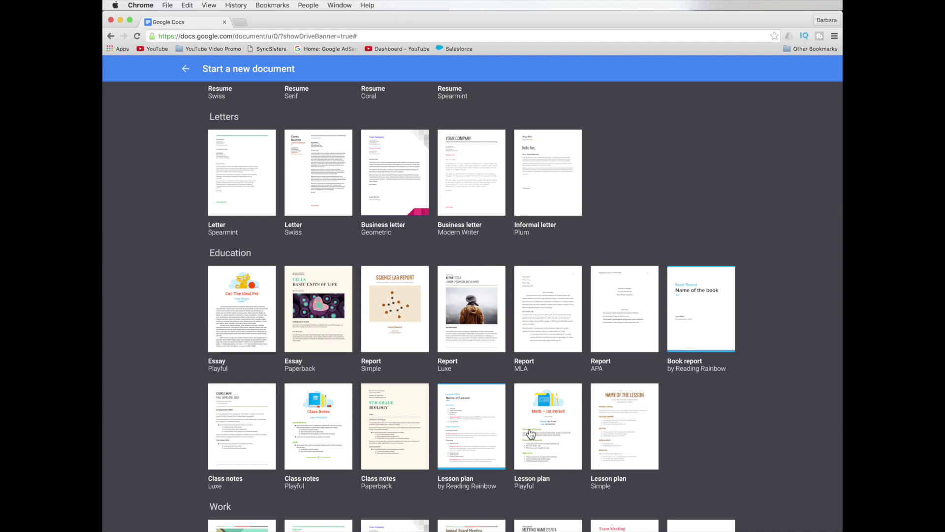
pyautogui.scroll(-2, 585, 436)
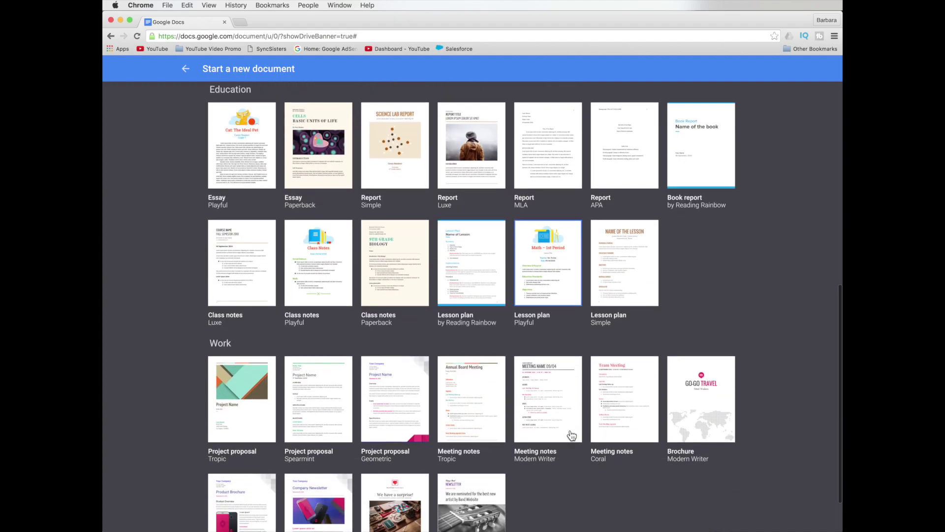
pyautogui.scroll(1, 571, 435)
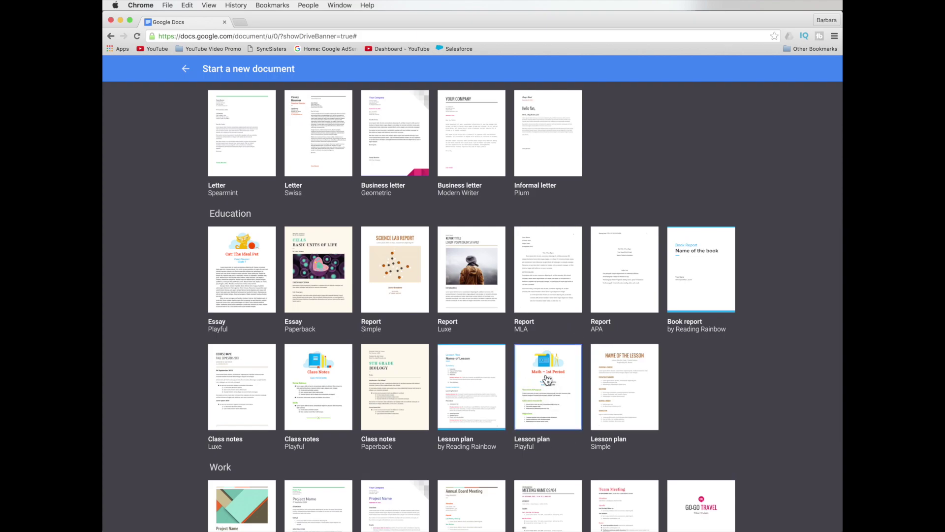
pyautogui.click(546, 379)
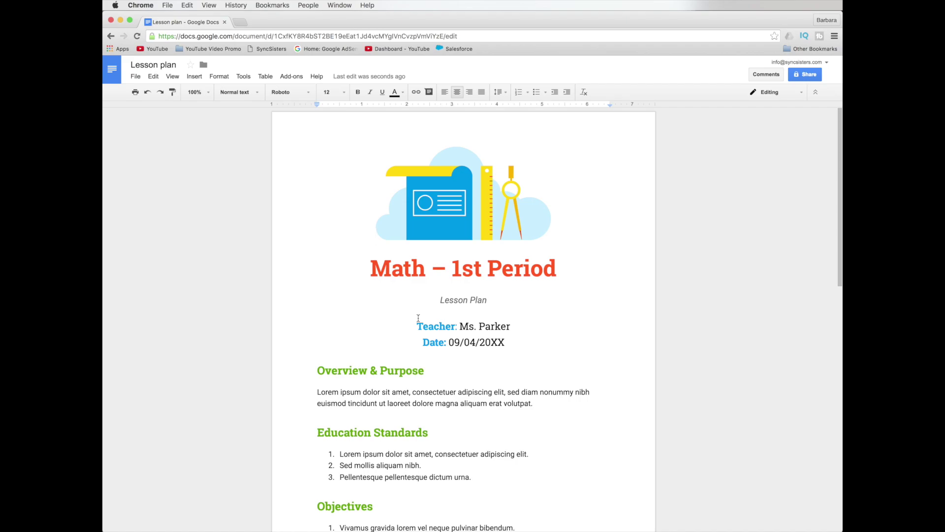
# - Change the heading from Math 1st to 'English – 2nd Period'
pyautogui.moveTo(427, 273); pyautogui.dragTo(370, 270)
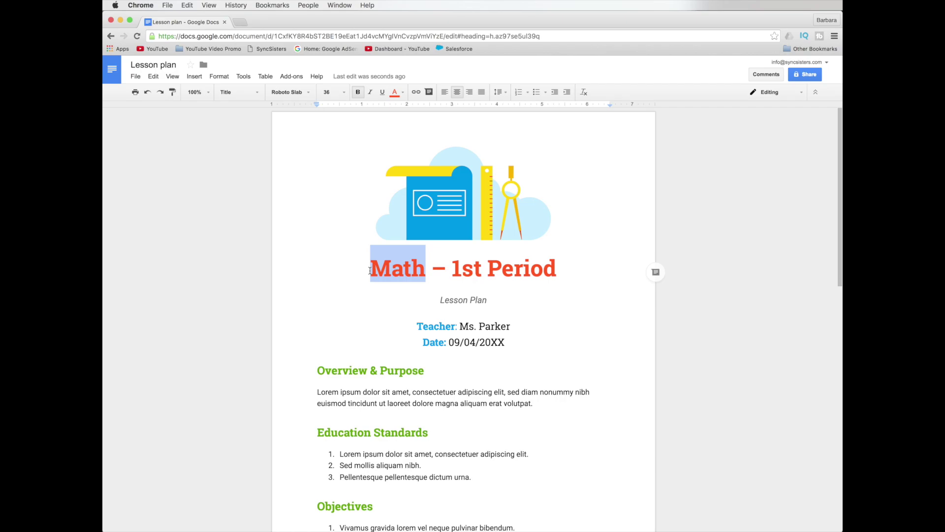
pyautogui.write('English')
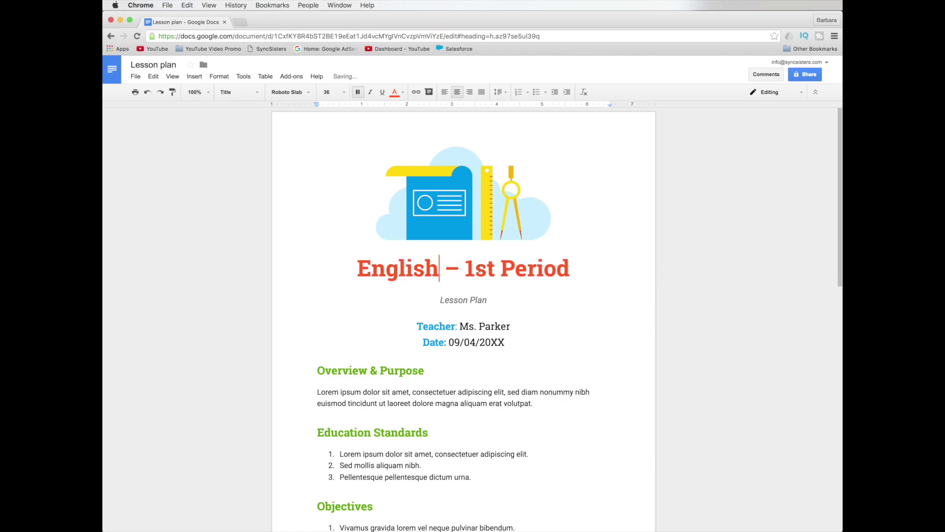
pyautogui.moveTo(466, 266); pyautogui.dragTo(495, 267)
pyautogui.write('2nd')
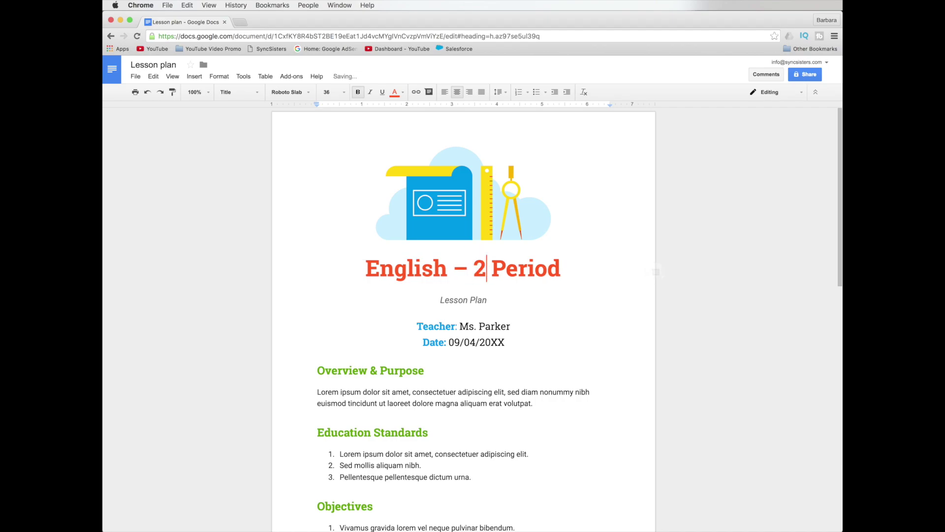
# - Rename the document to 'English Lesson plan'
pyautogui.scroll(-5, 488, 376)
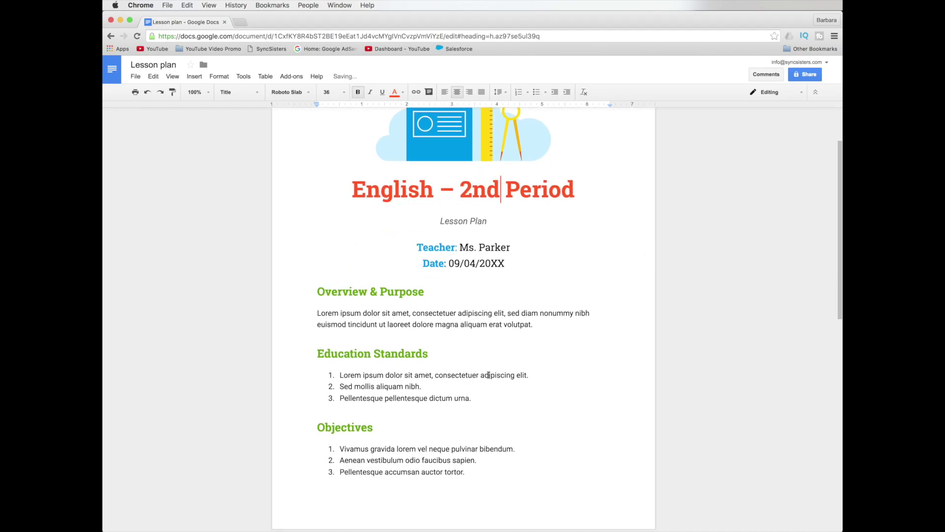
pyautogui.scroll(5, 489, 374)
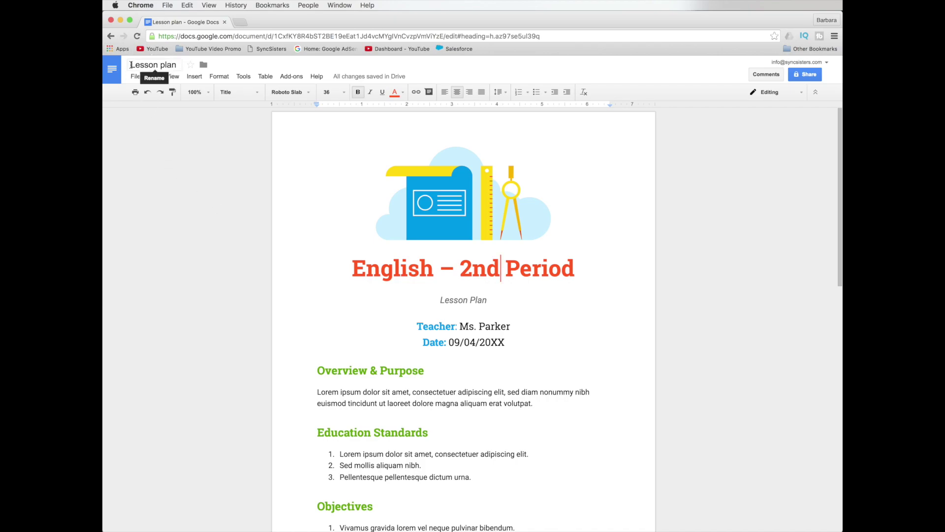
pyautogui.write('English')
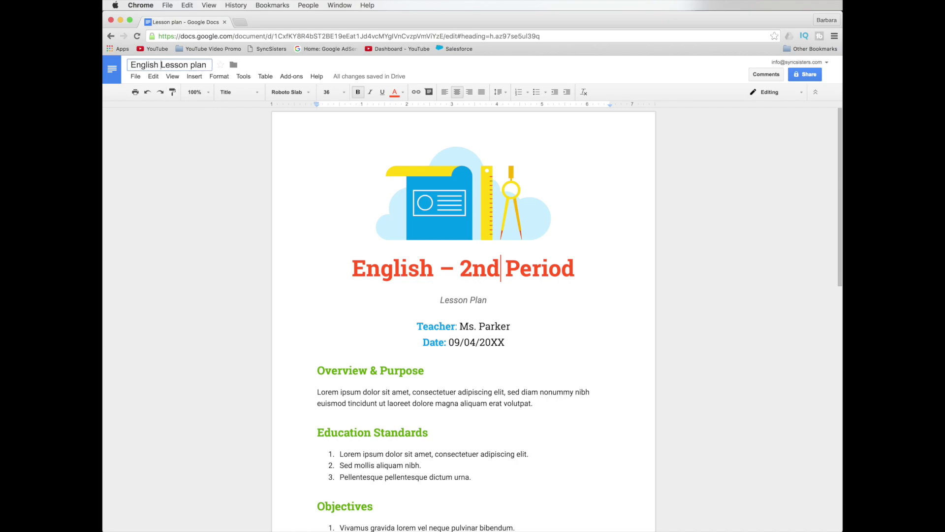
pyautogui.press('Return')
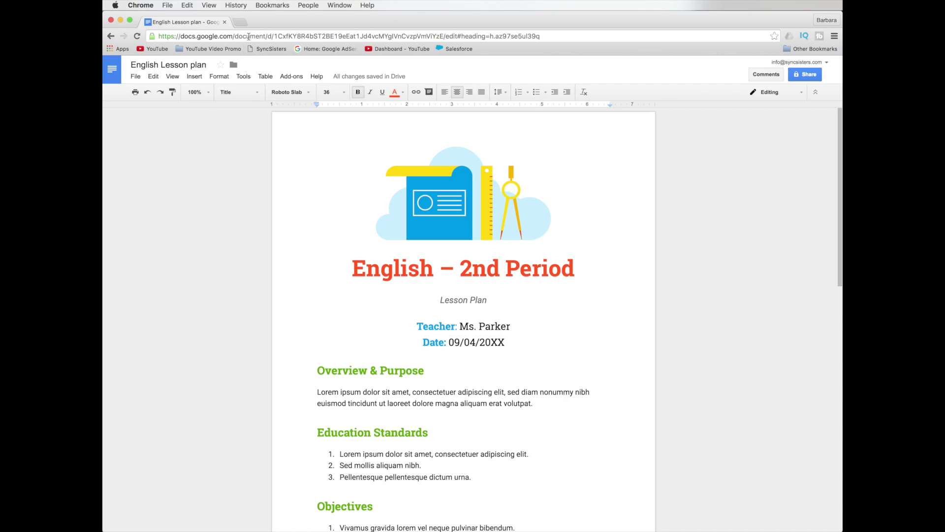
pyautogui.click(249, 37)
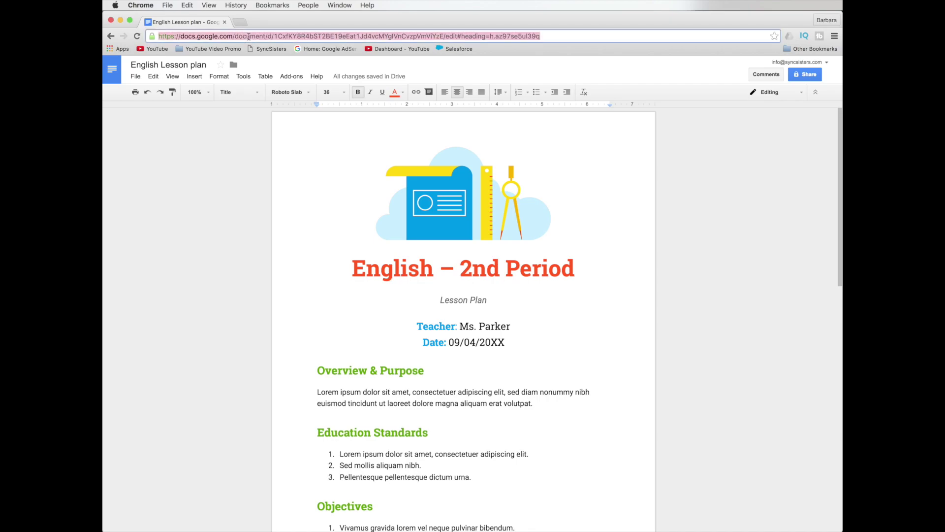
# - Go to slides.google.com, show all templates, and start a Science project presentation
pyautogui.write('slides')
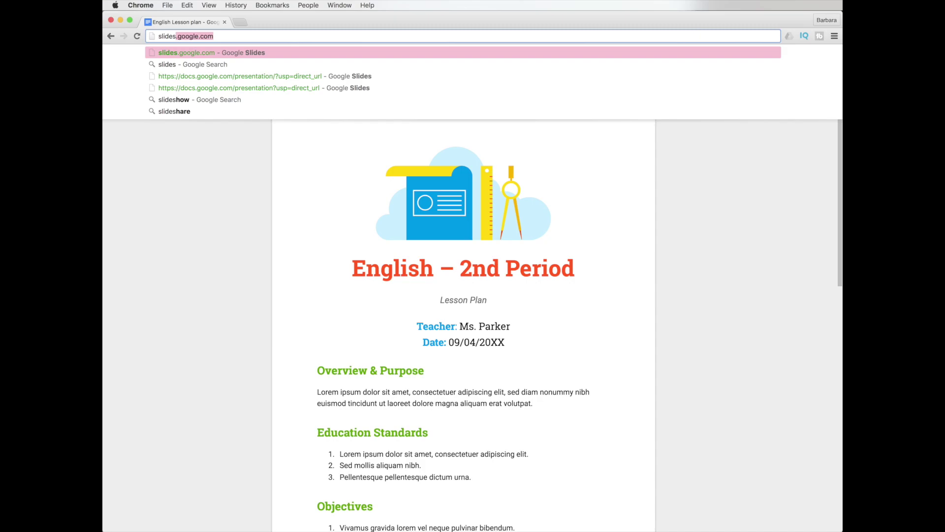
pyautogui.press('Return')
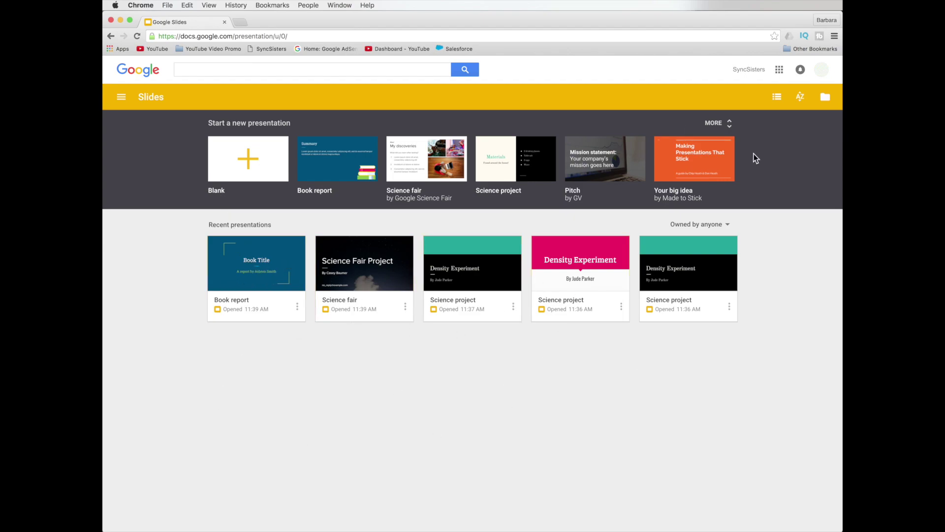
pyautogui.click(712, 124)
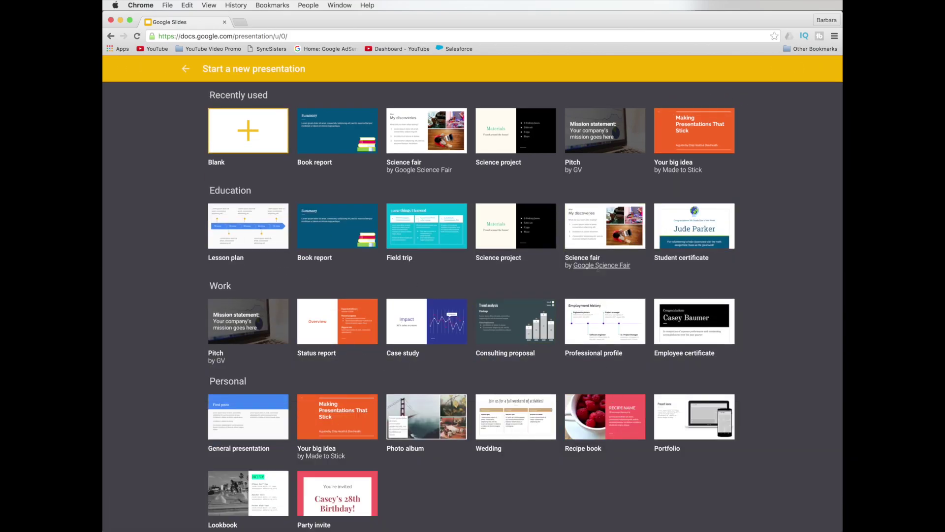
pyautogui.click(490, 226)
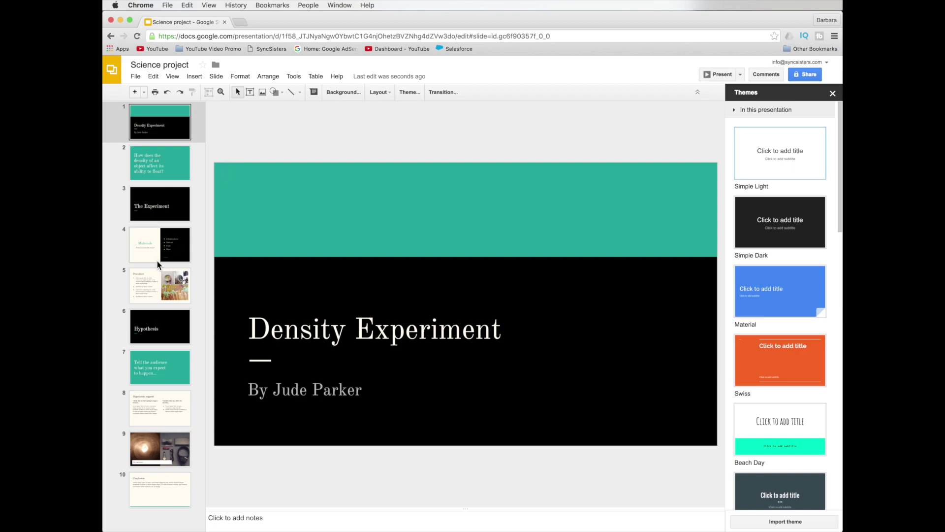
# - Browse the Materials, Hypothesis and Procedure slides and select text on the Procedure slide
pyautogui.click(161, 244)
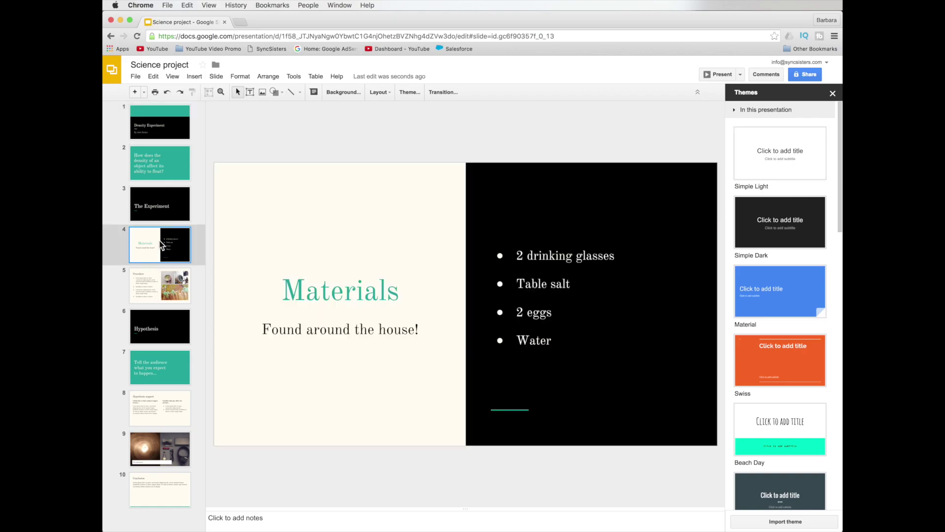
pyautogui.click(168, 332)
pyautogui.click(166, 285)
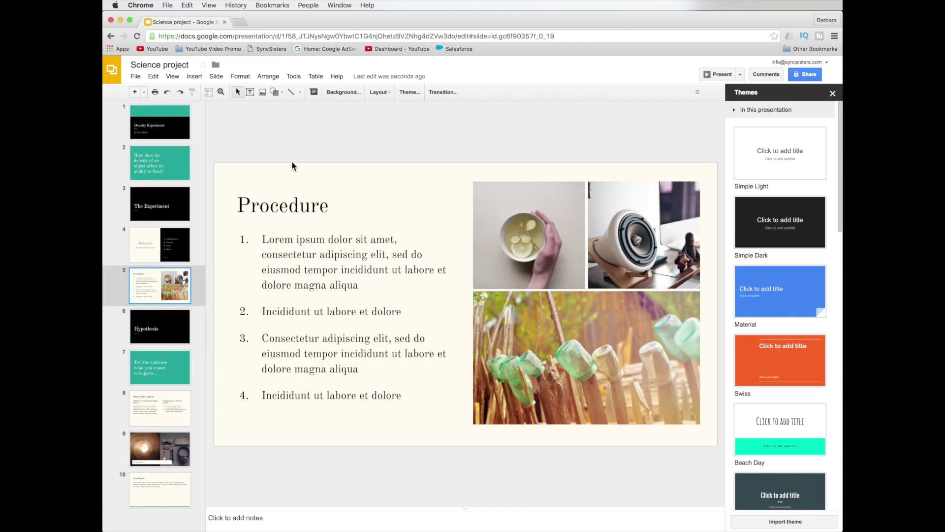
pyautogui.moveTo(279, 238); pyautogui.dragTo(374, 270)
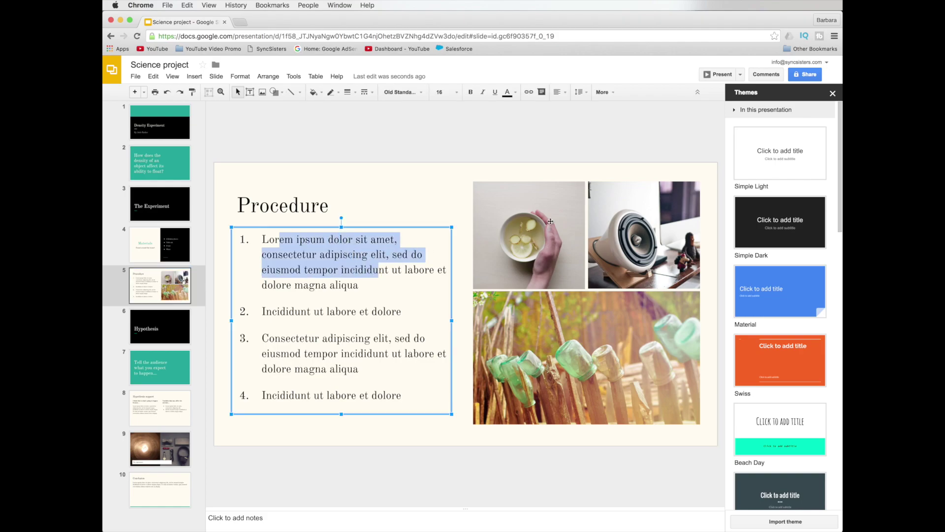
pyautogui.click(321, 205)
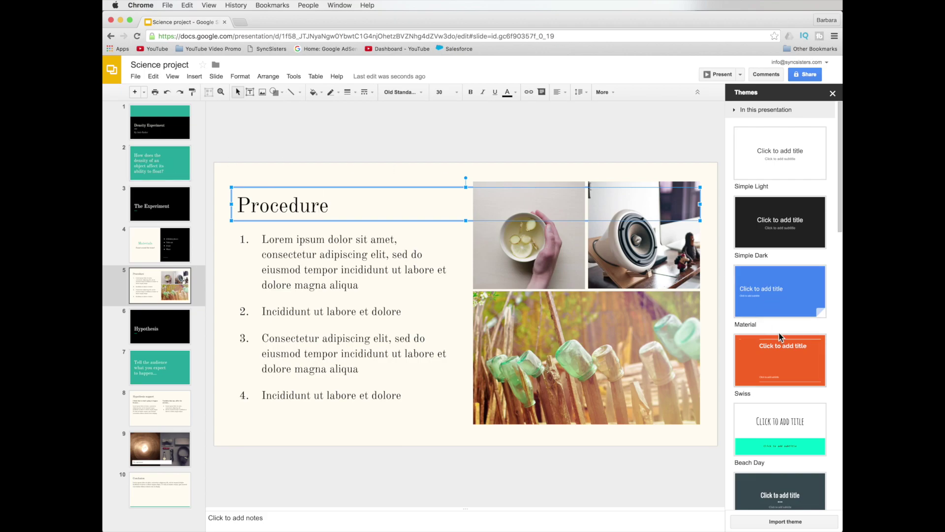
# - Try the Swiss and Beach Day themes, then apply the Material theme
pyautogui.click(791, 357)
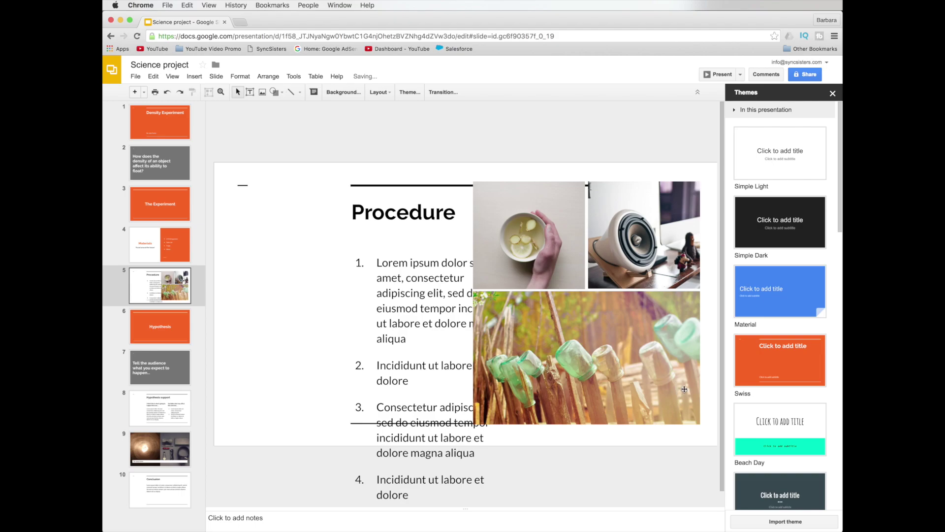
pyautogui.click(785, 429)
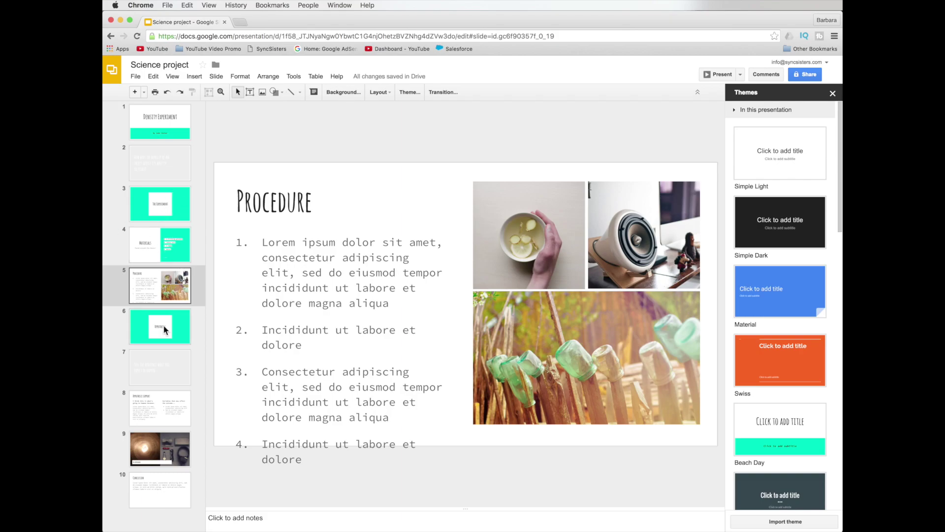
pyautogui.click(772, 284)
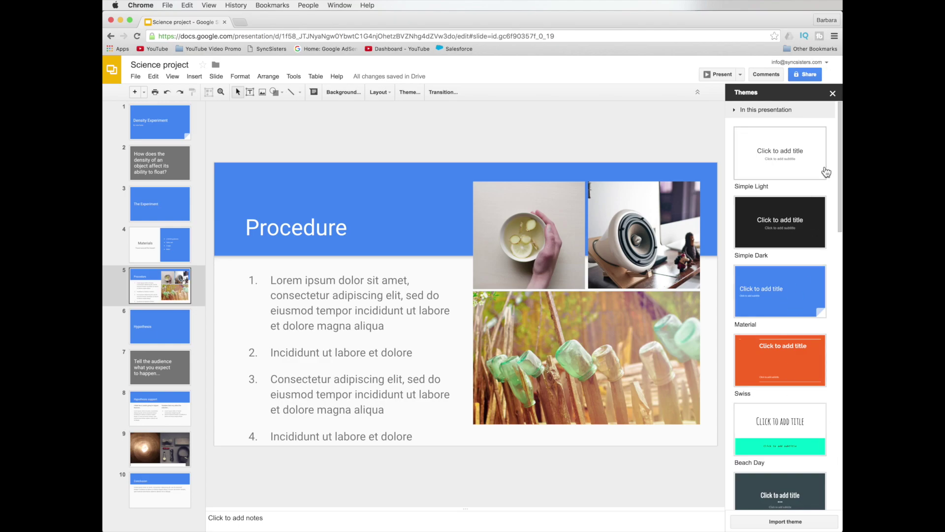
pyautogui.click(833, 93)
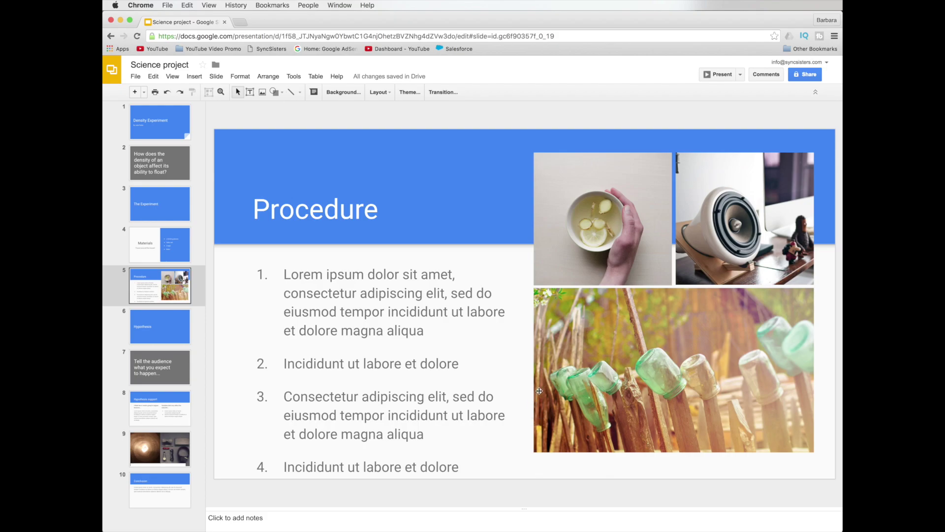
# - Look at the slide transition settings and close the Themes panel
pyautogui.click(415, 93)
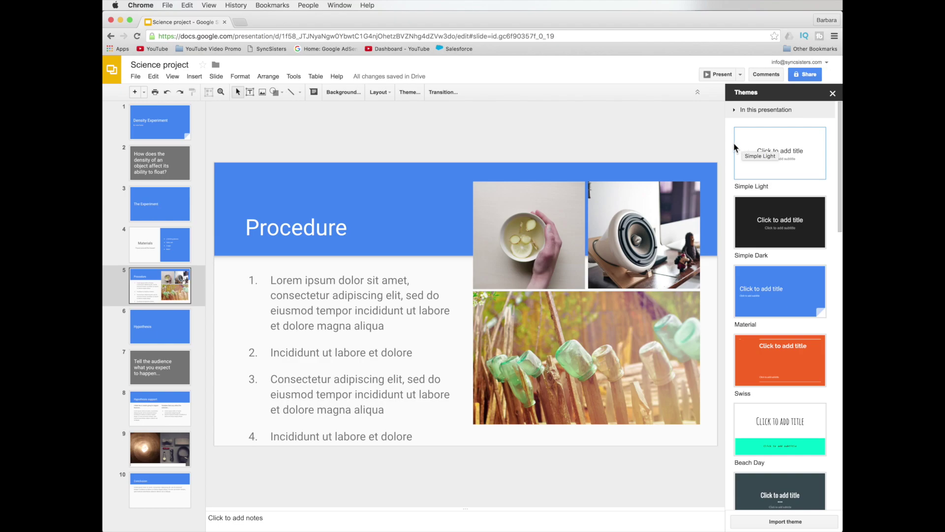
pyautogui.click(444, 92)
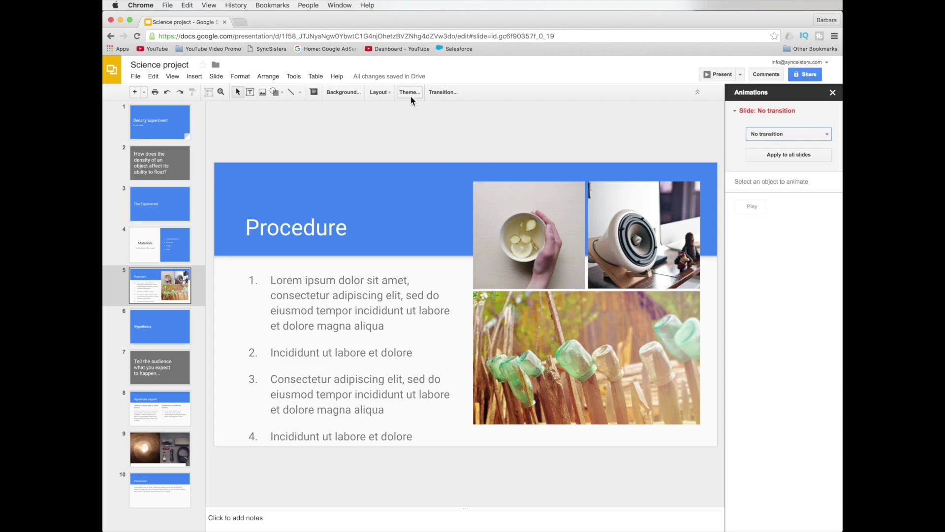
pyautogui.click(832, 94)
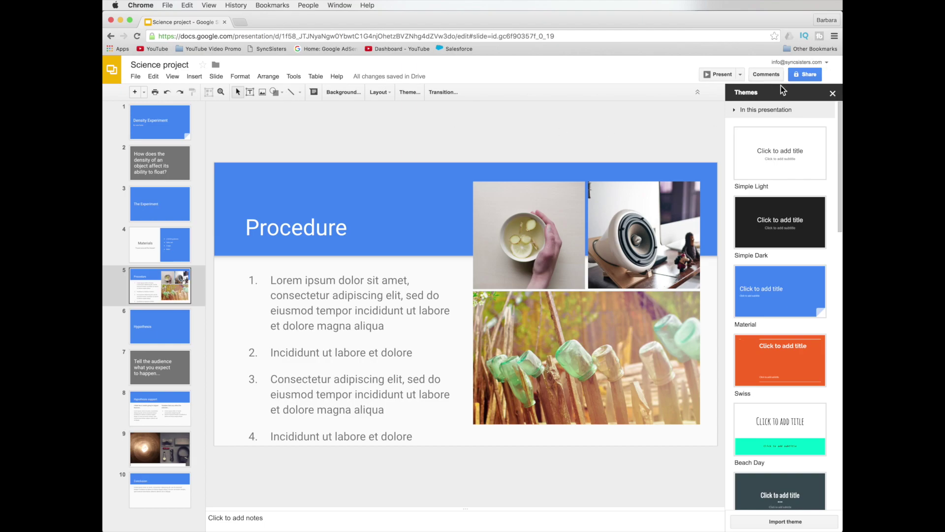
pyautogui.click(833, 95)
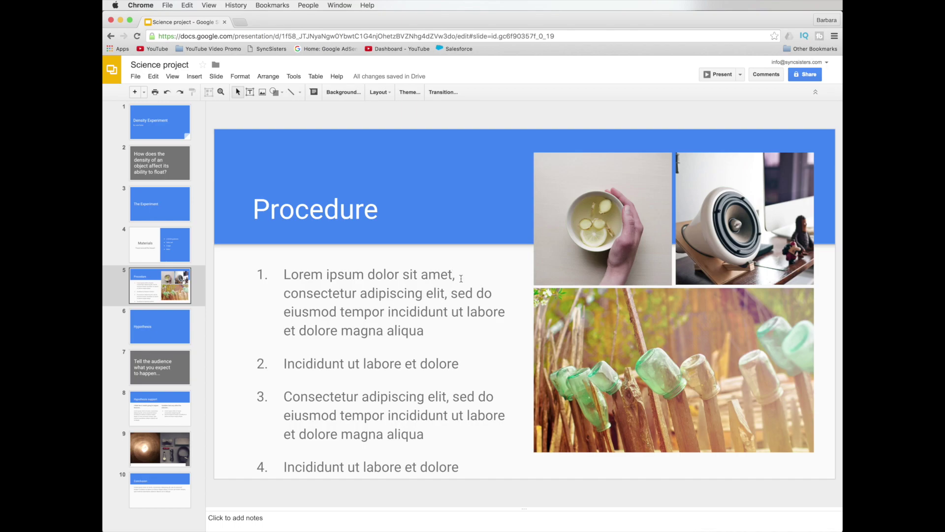
# - In the master editor, set the Title and two columns layout title font to Bree Serif
pyautogui.click(173, 75)
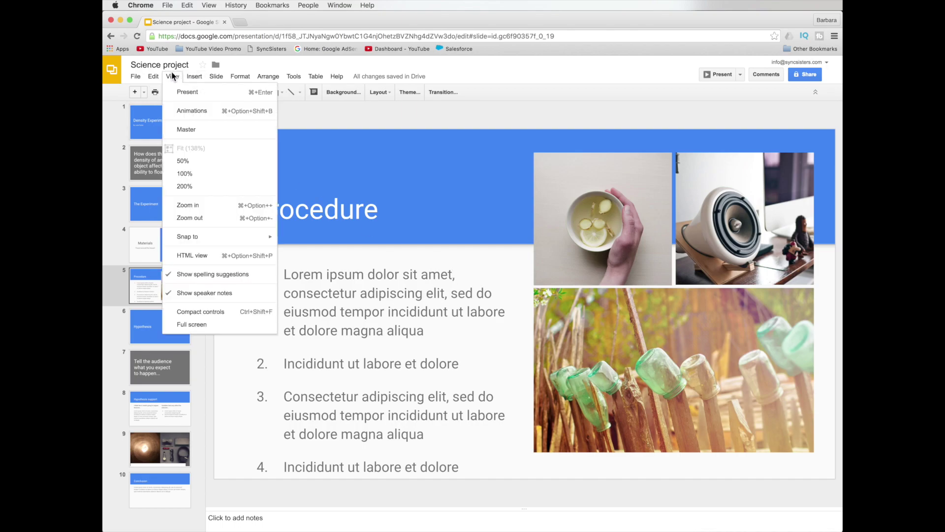
pyautogui.click(193, 130)
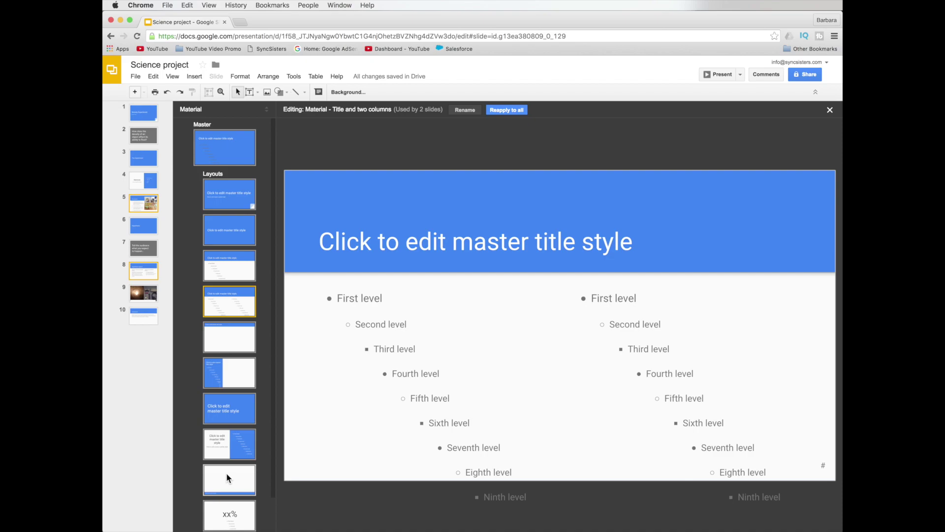
pyautogui.tripleClick(340, 245)
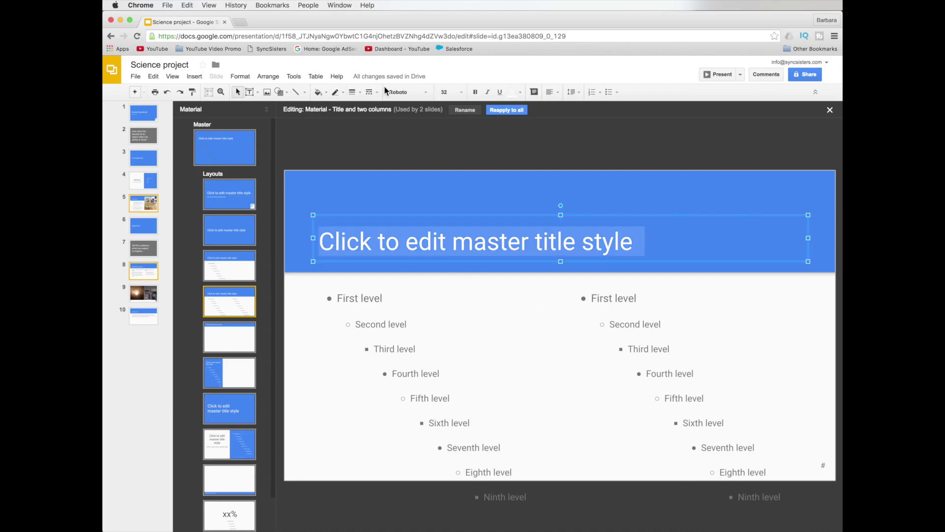
pyautogui.click(412, 92)
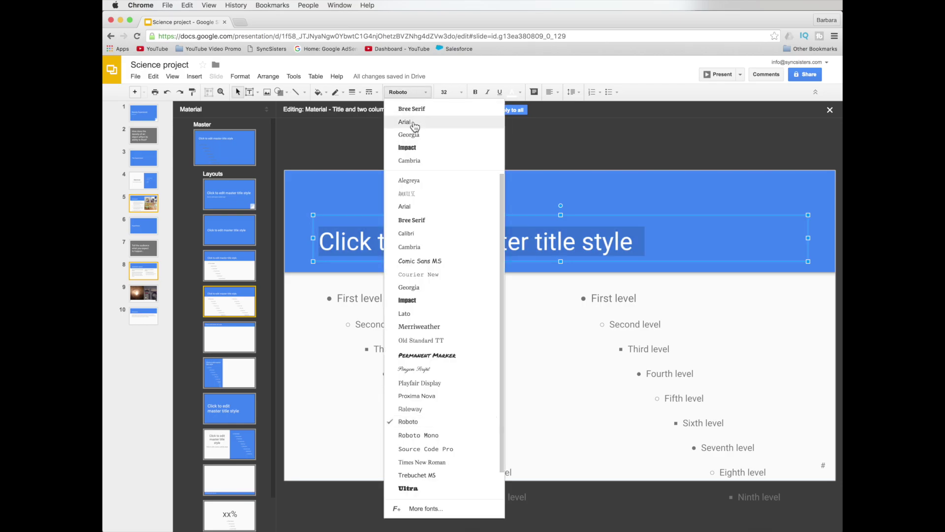
pyautogui.click(414, 108)
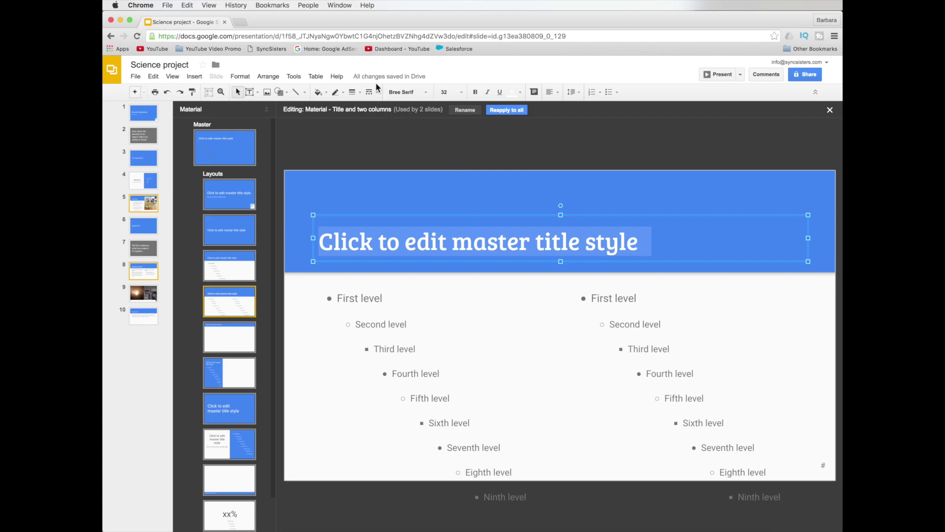
pyautogui.click(331, 201)
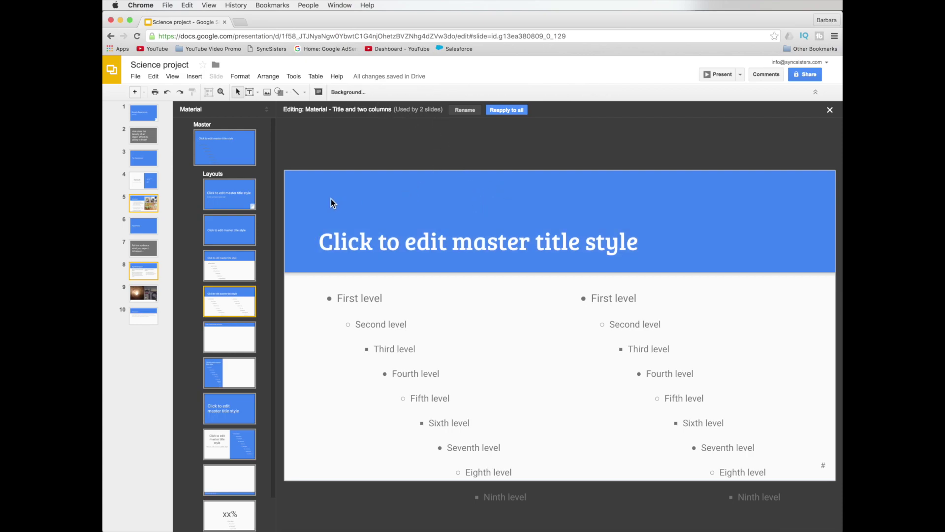
pyautogui.click(173, 77)
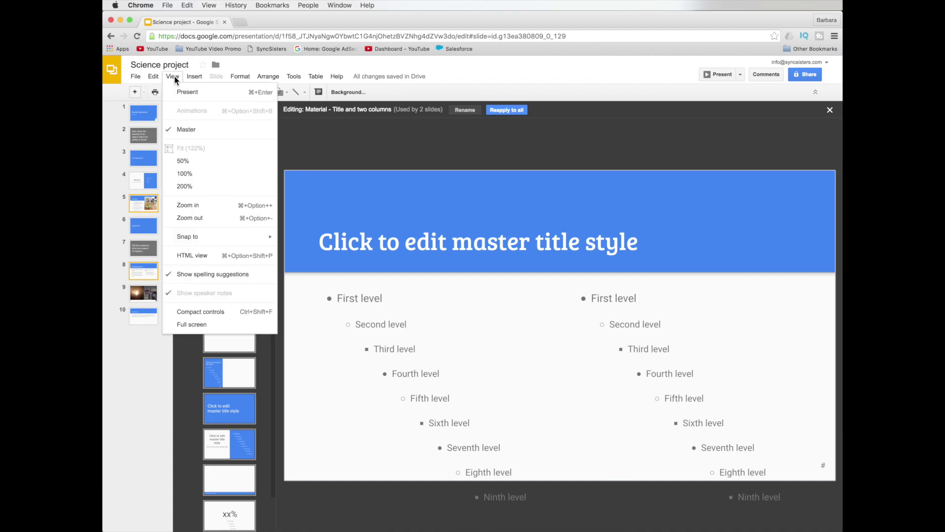
pyautogui.moveTo(196, 79)
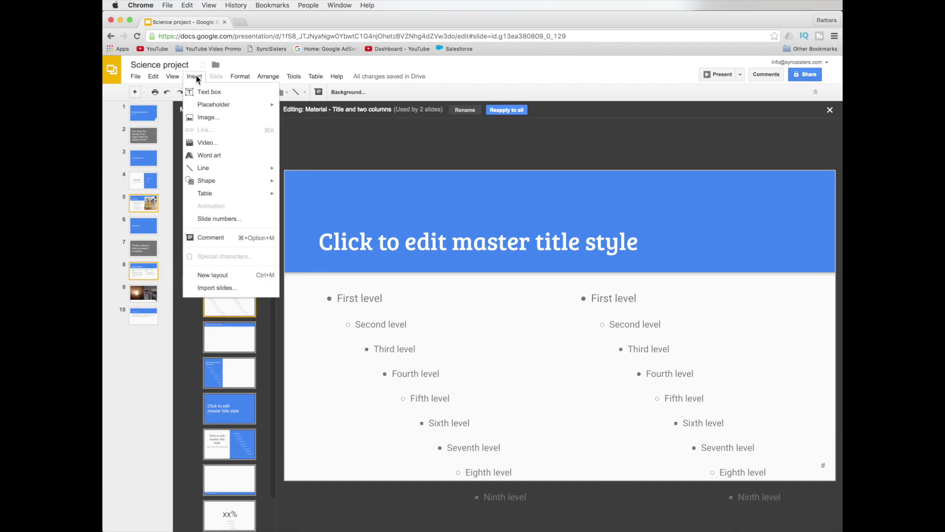
pyautogui.click(203, 117)
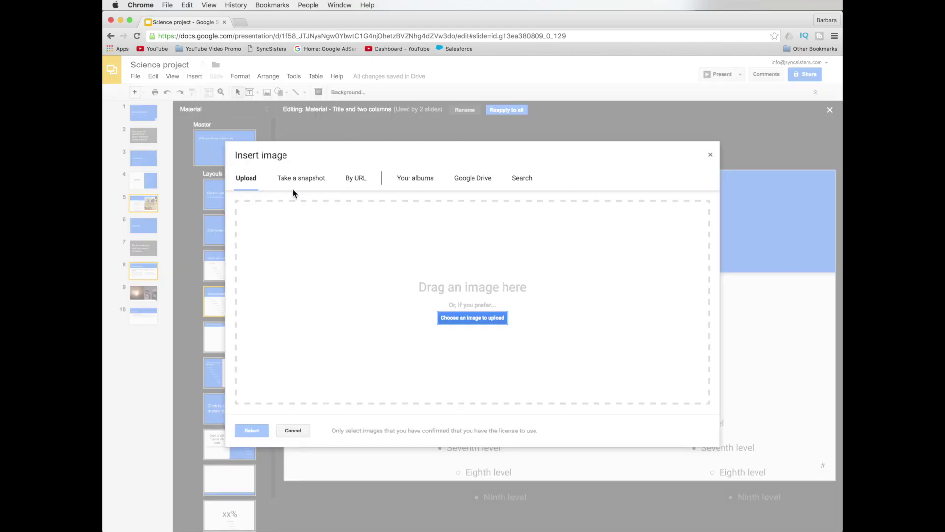
pyautogui.click(417, 180)
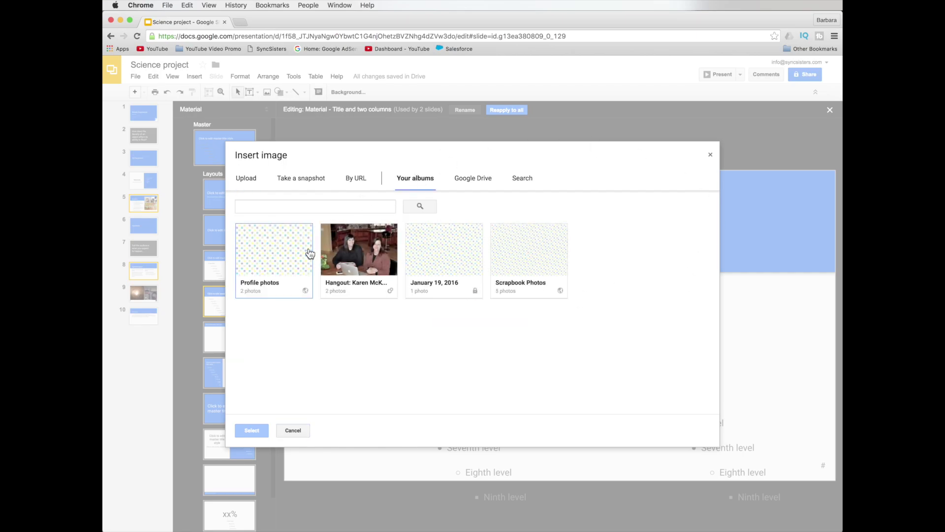
pyautogui.click(282, 254)
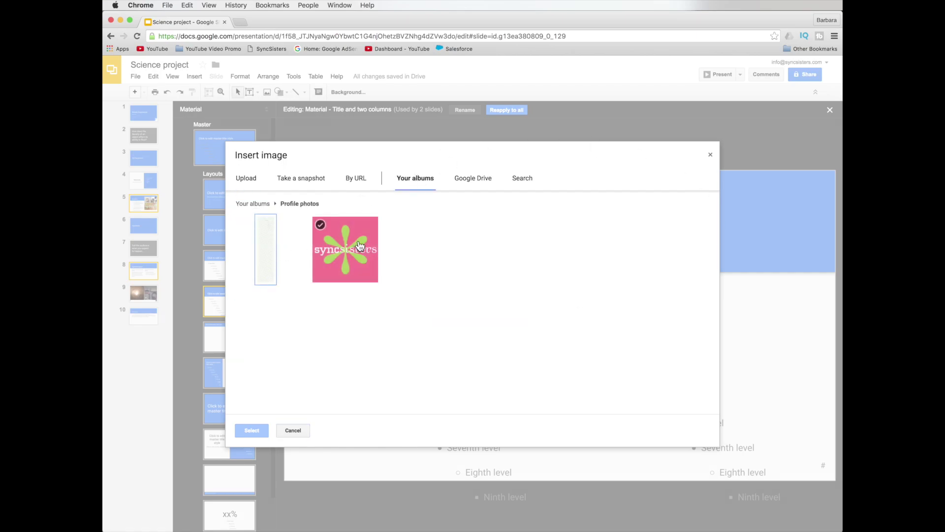
pyautogui.click(321, 224)
pyautogui.click(269, 430)
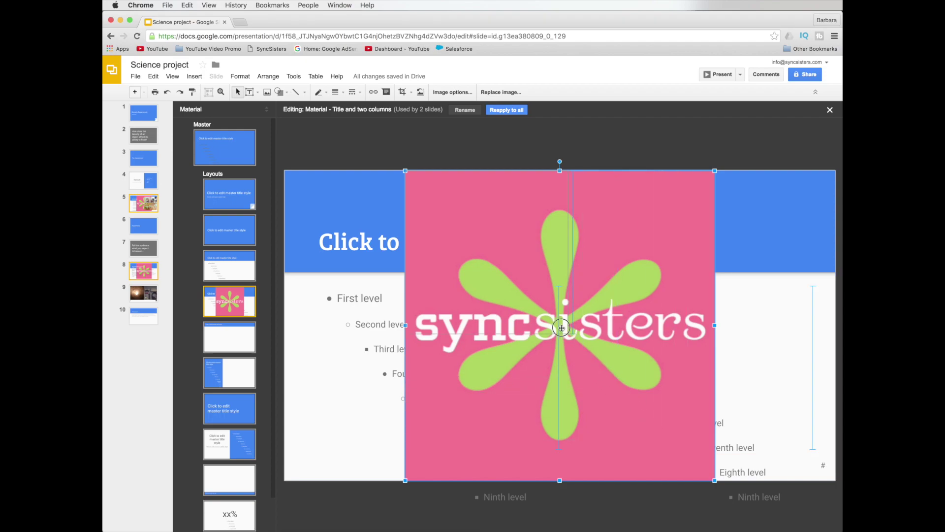
pyautogui.moveTo(491, 228); pyautogui.dragTo(816, 207)
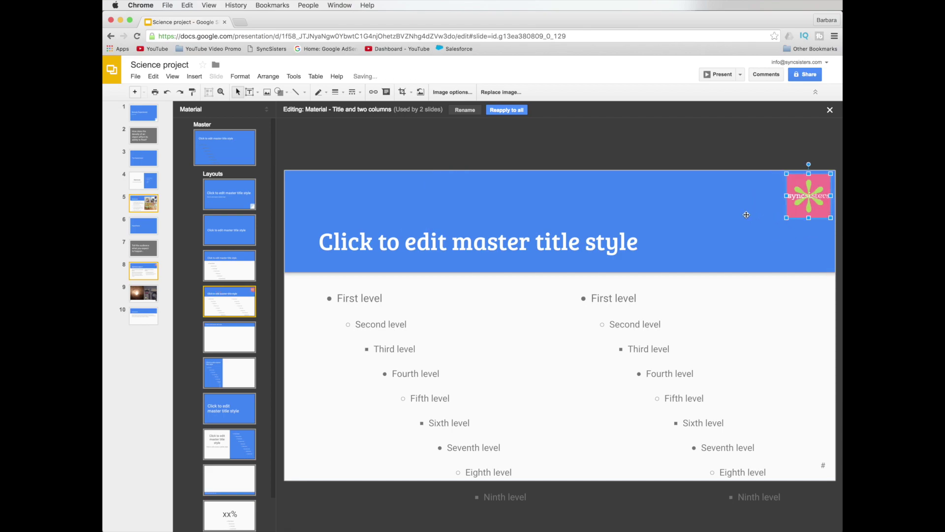
pyautogui.click(758, 190)
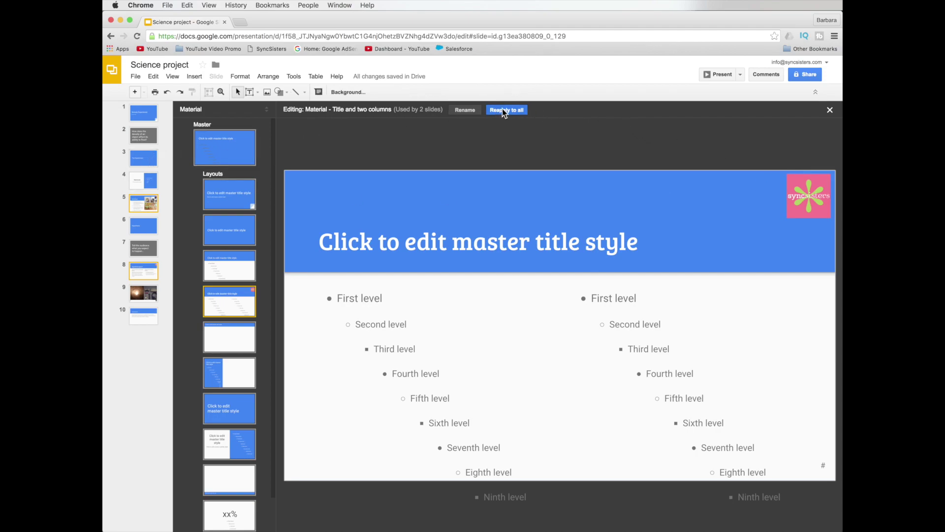
pyautogui.click(818, 202)
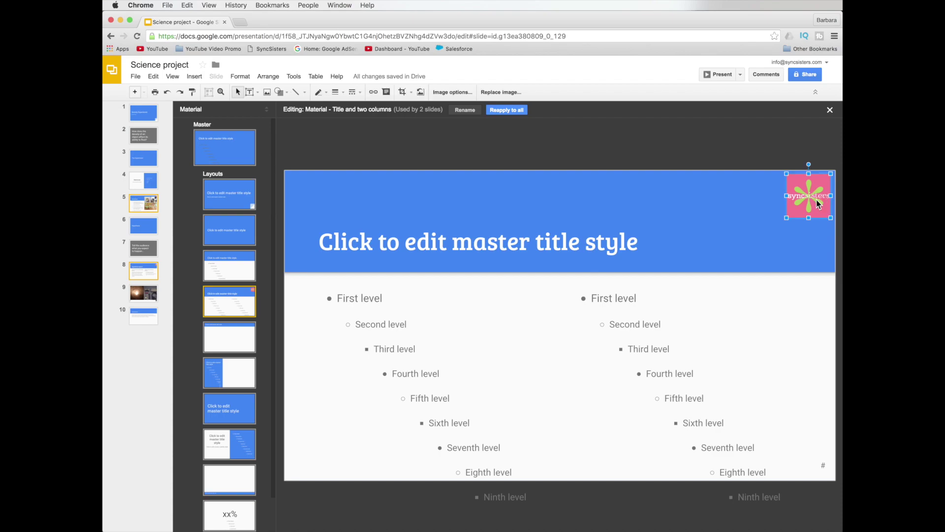
pyautogui.press('Delete')
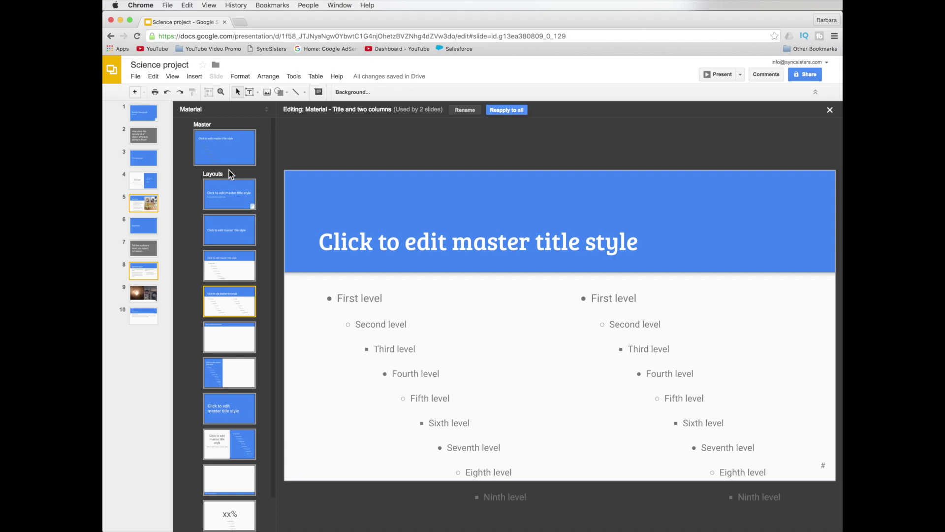
# - Insert the syncsisters logo on the Material master and shrink it into the top-right corner
pyautogui.click(224, 150)
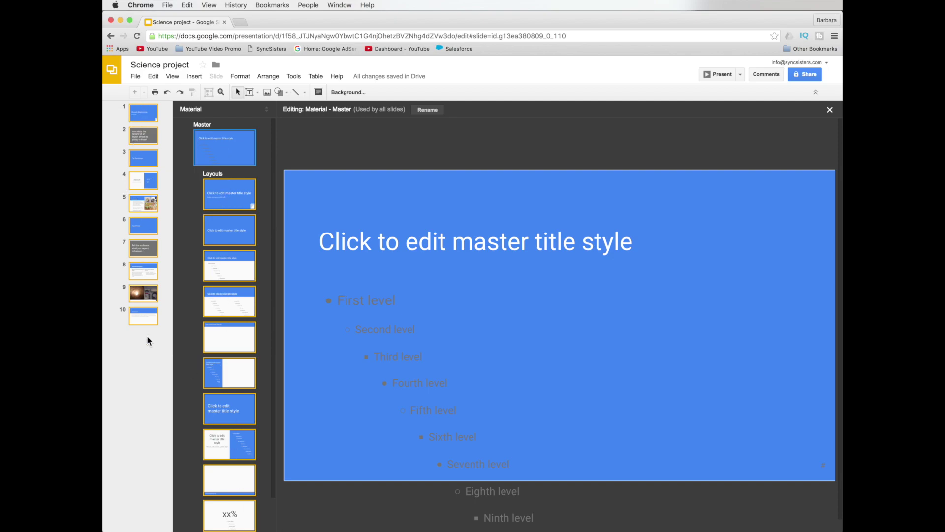
pyautogui.click(238, 380)
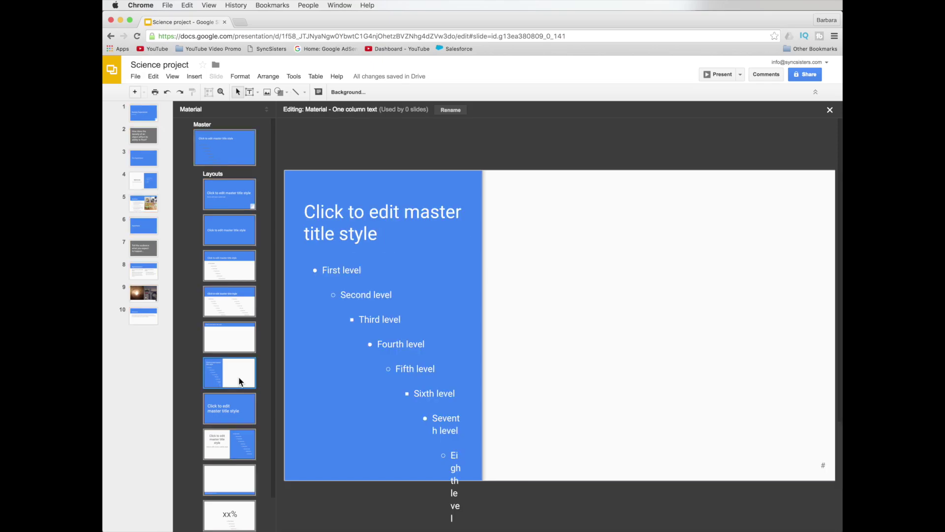
pyautogui.click(222, 142)
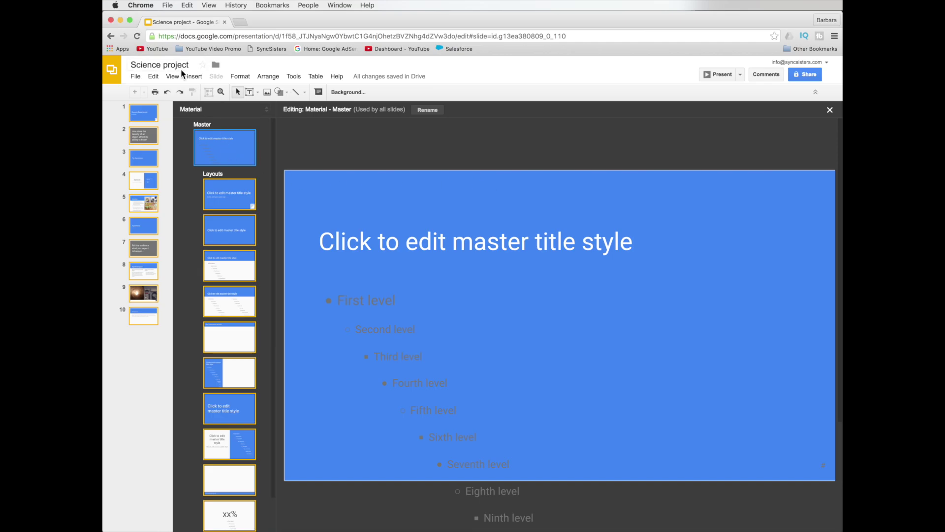
pyautogui.click(194, 76)
pyautogui.click(202, 119)
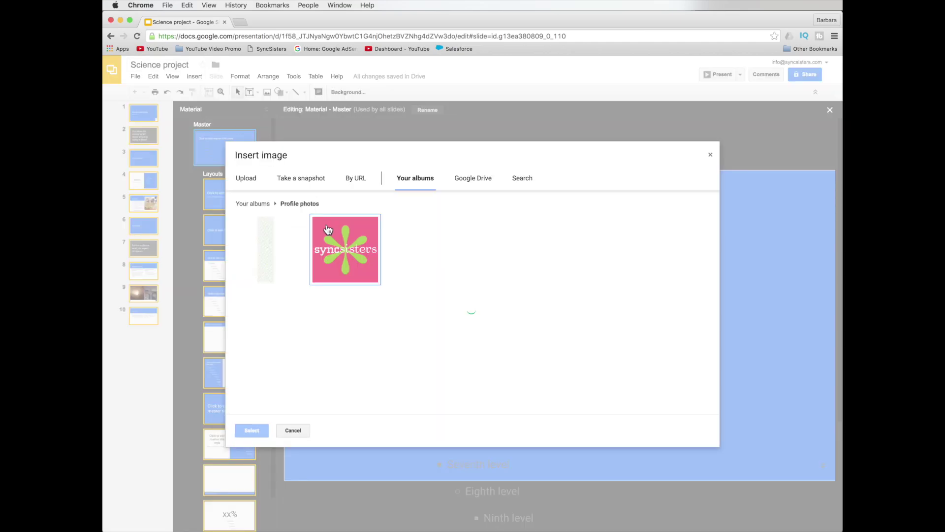
pyautogui.click(344, 256)
pyautogui.click(251, 430)
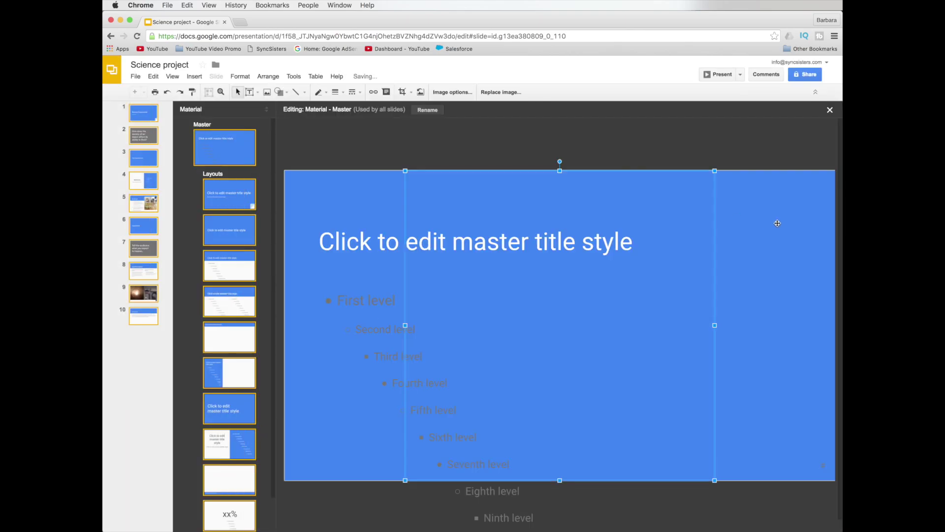
pyautogui.moveTo(715, 481); pyautogui.dragTo(802, 206)
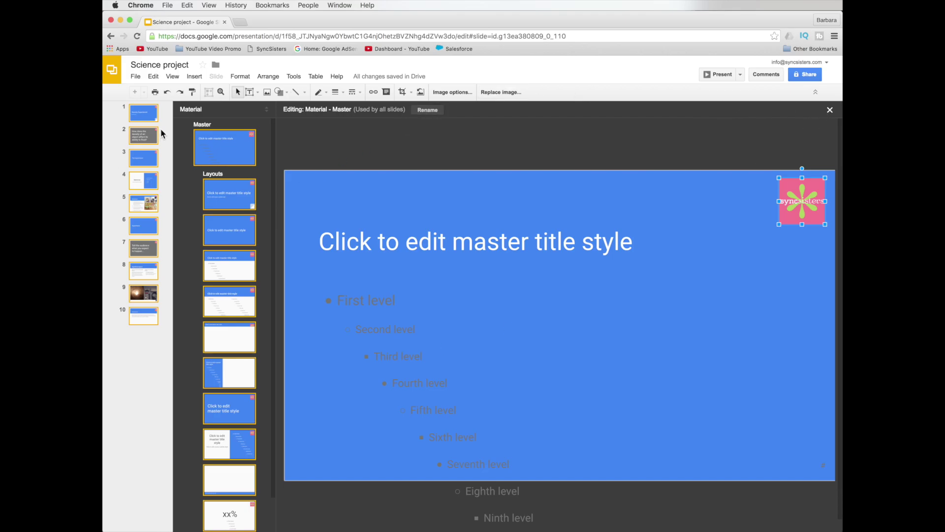
pyautogui.click(147, 135)
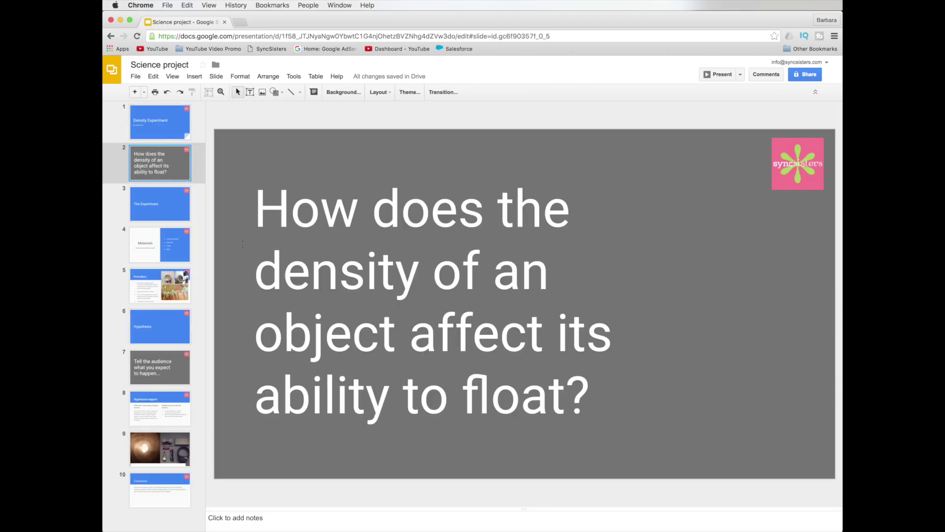
# - Check the logo on the Procedure, Hypothesis, Hypothesis support and slide 9, then go to Slides home
pyautogui.click(176, 284)
pyautogui.click(168, 333)
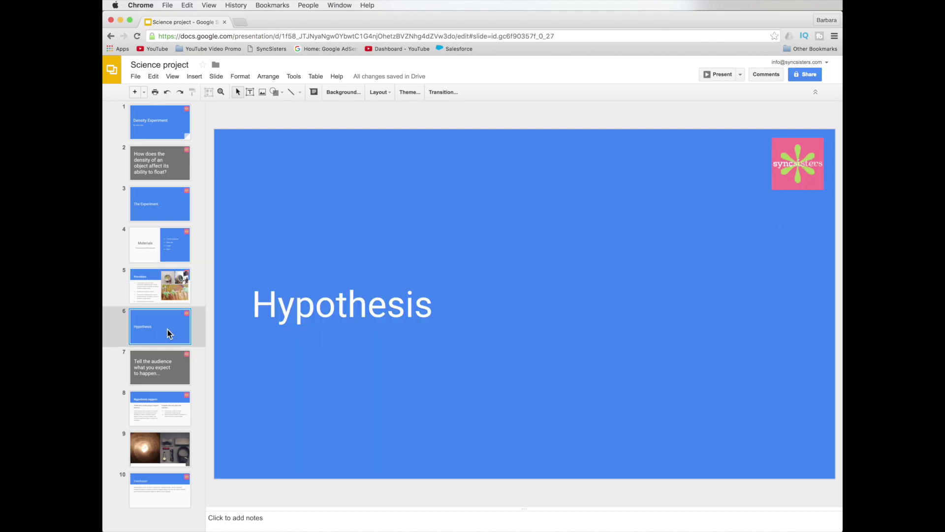
pyautogui.click(164, 281)
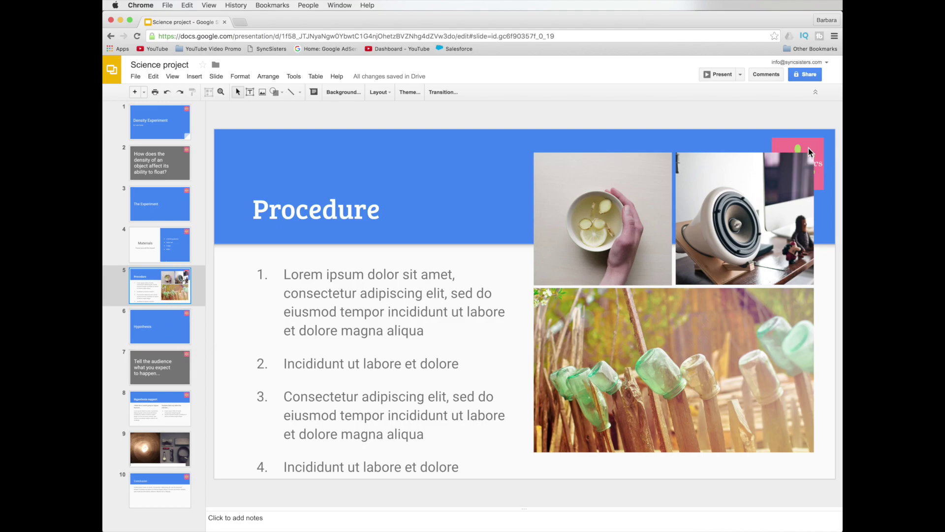
pyautogui.click(175, 415)
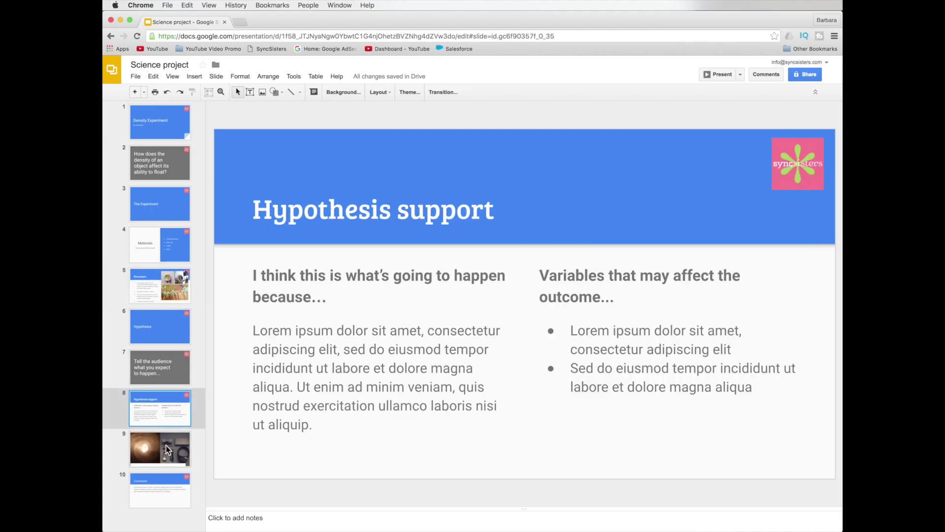
pyautogui.click(169, 450)
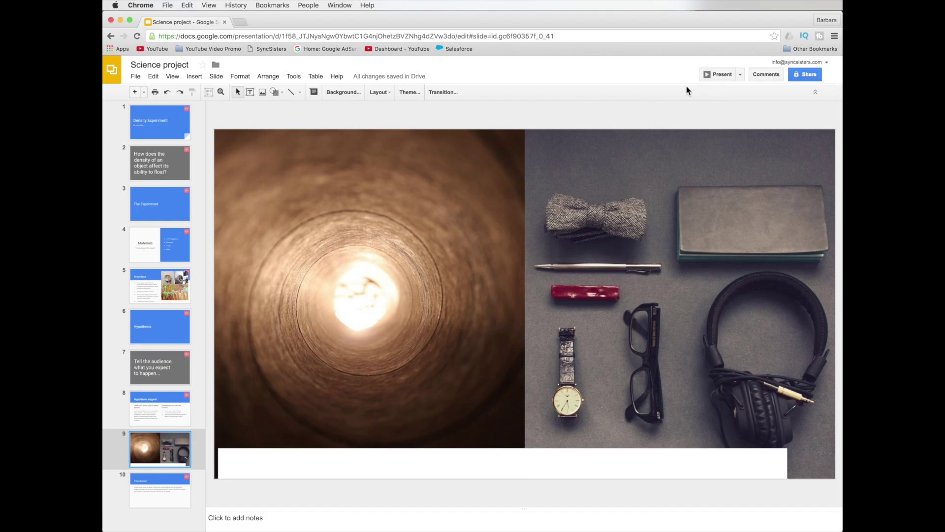
pyautogui.click(111, 79)
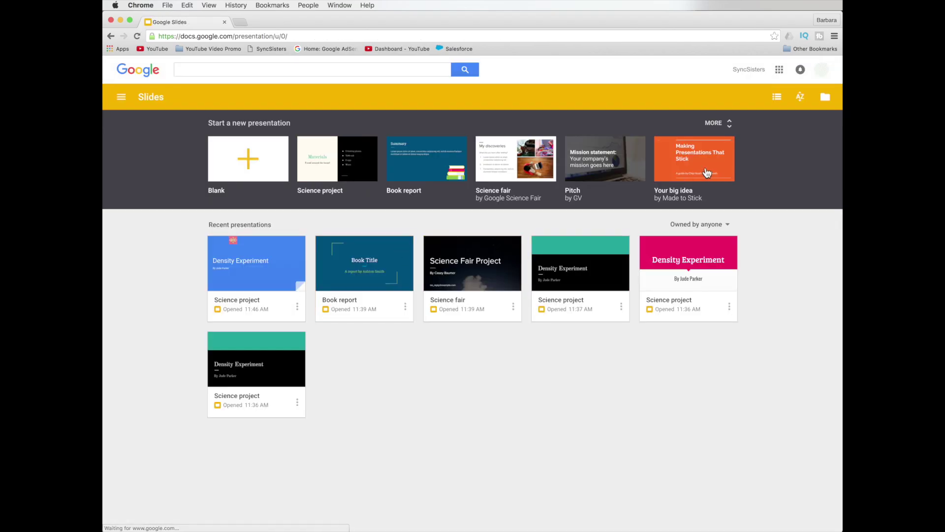
# - Show all presentation templates, then go to the drive.google.com/templates page
pyautogui.click(720, 123)
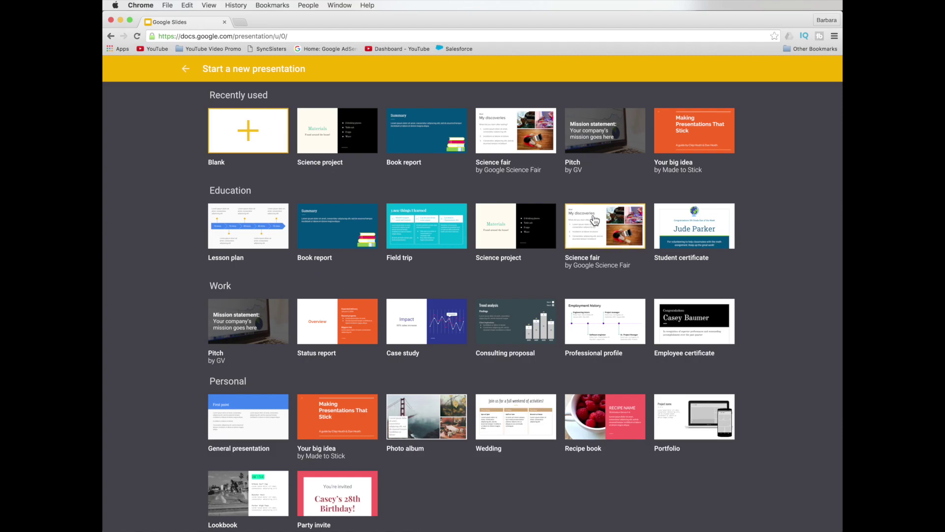
pyautogui.click(314, 37)
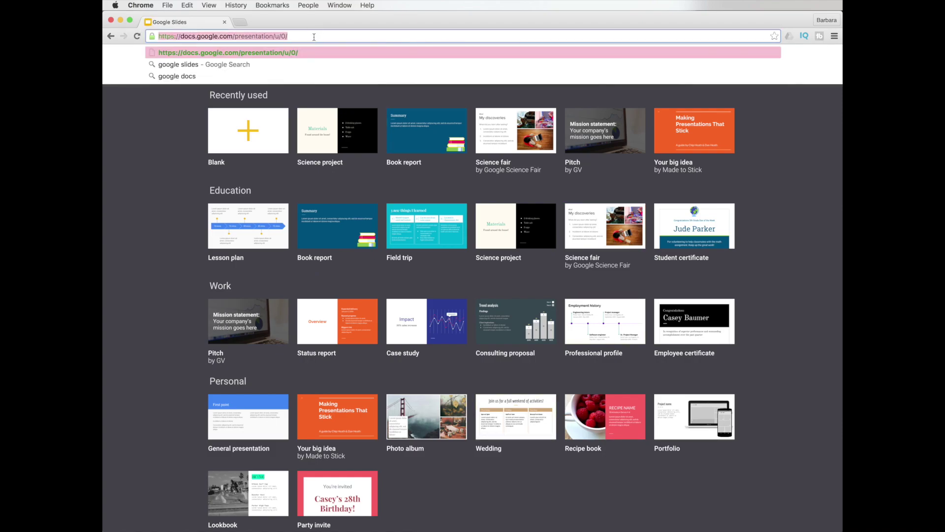
pyautogui.write('drive.google.com')
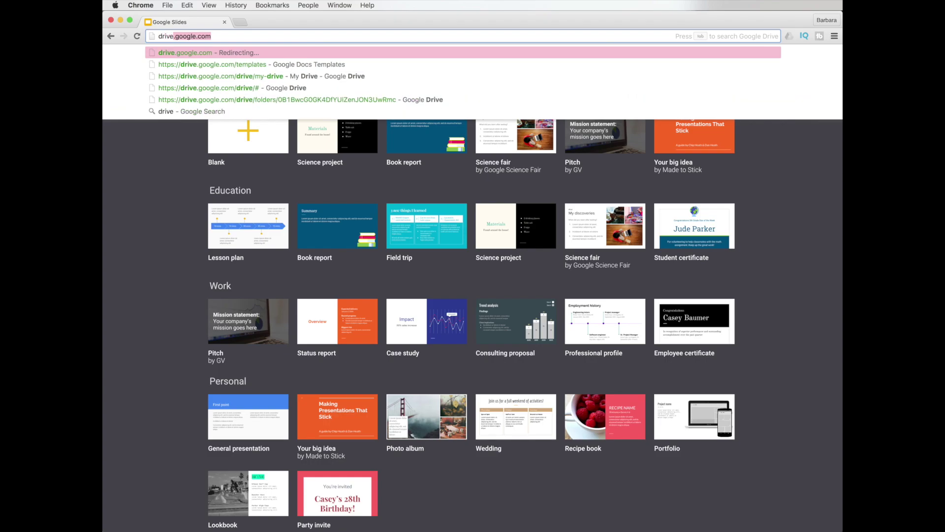
pyautogui.click(285, 64)
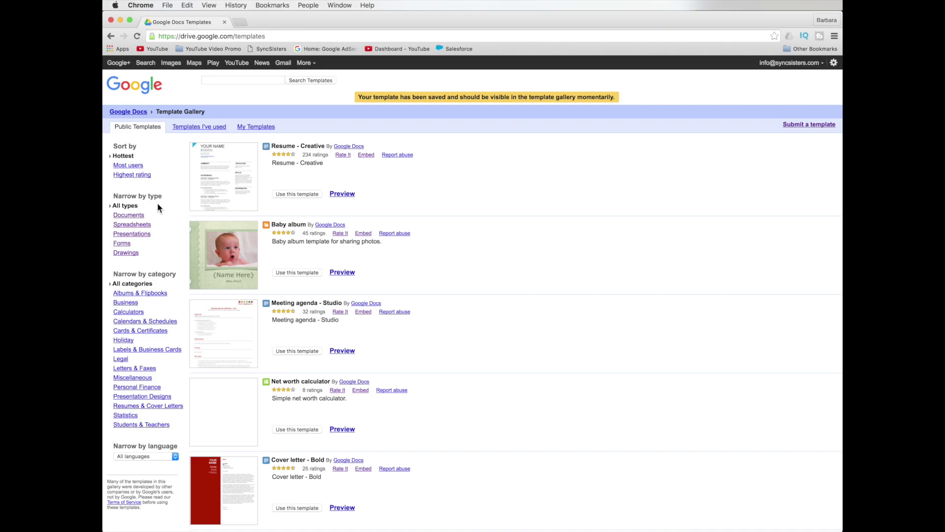
# - Sort templates by highest rating, trying Documents, Spreadsheets, Presentations, Business and Personal Finance filters
pyautogui.click(144, 178)
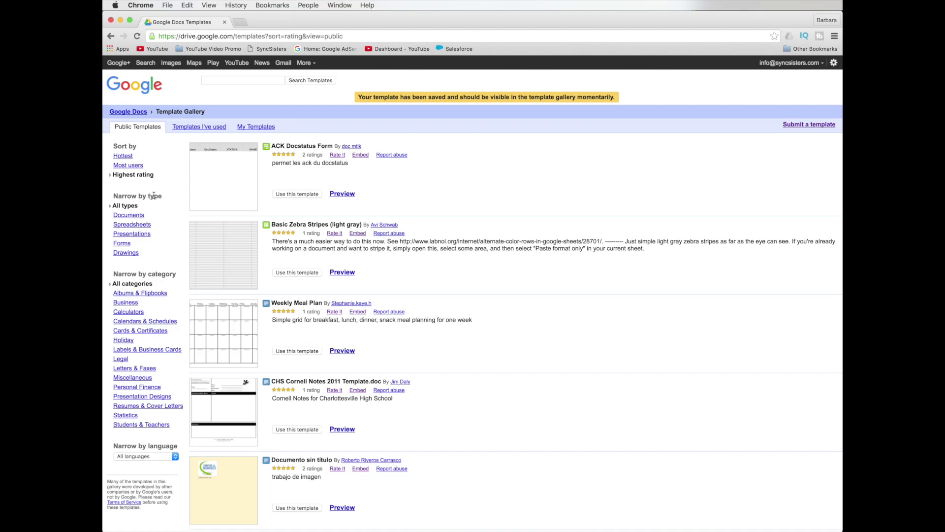
pyautogui.click(138, 216)
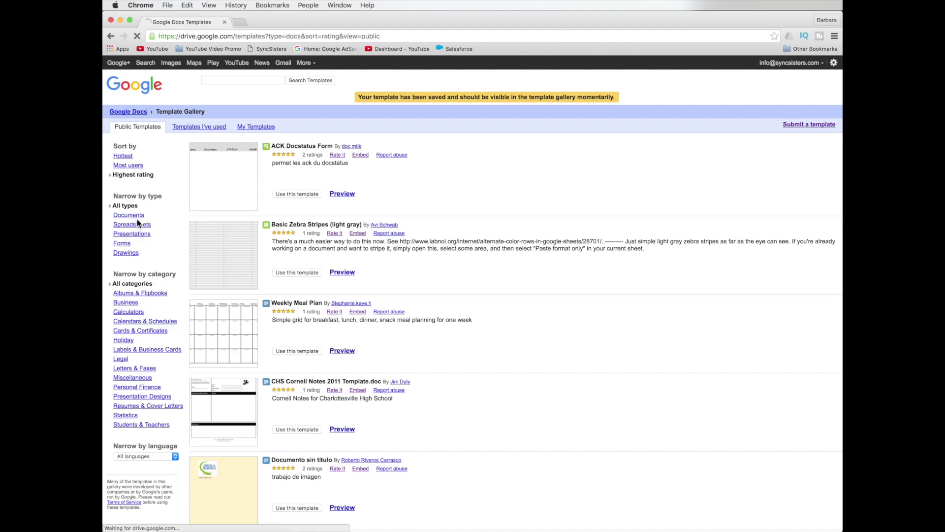
pyautogui.click(138, 227)
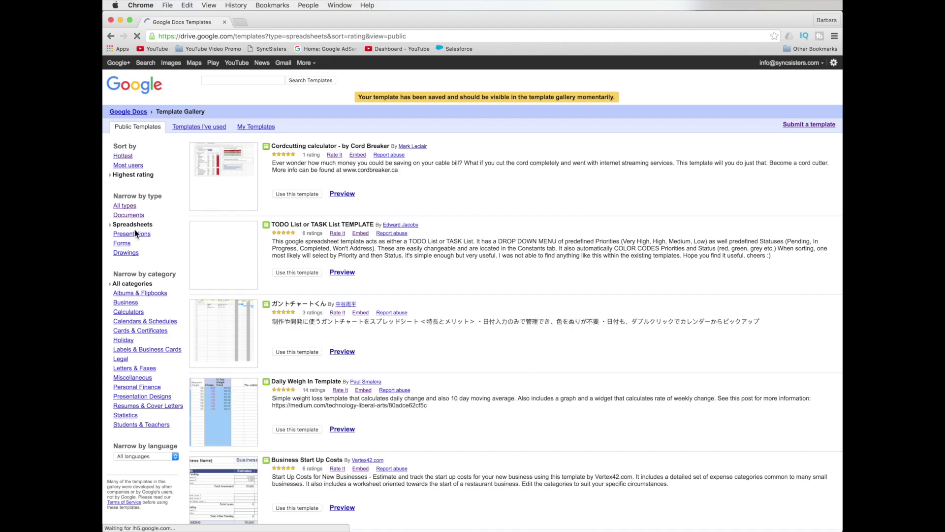
pyautogui.click(135, 237)
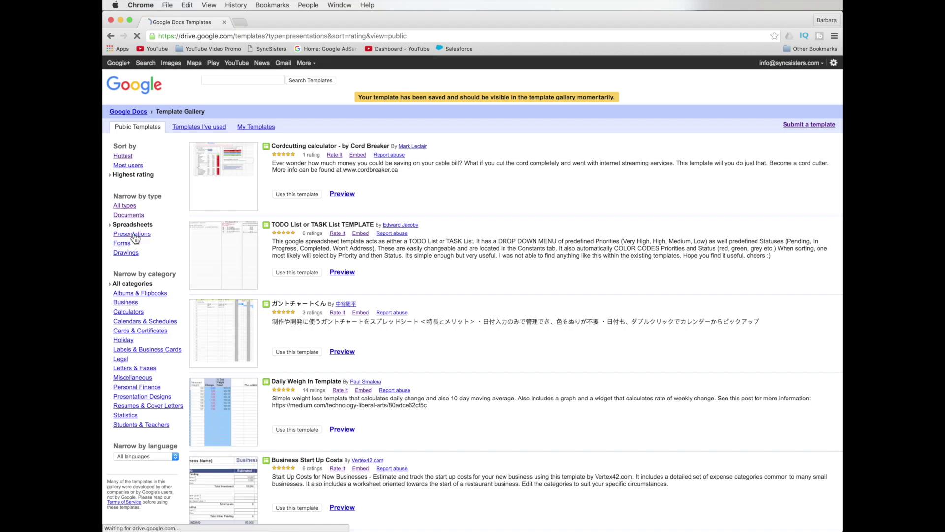
pyautogui.click(131, 207)
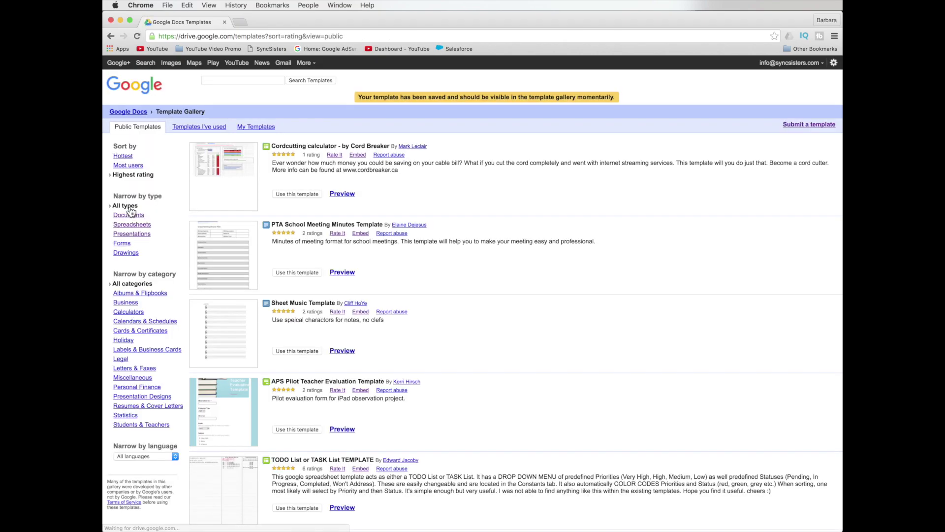
pyautogui.click(136, 305)
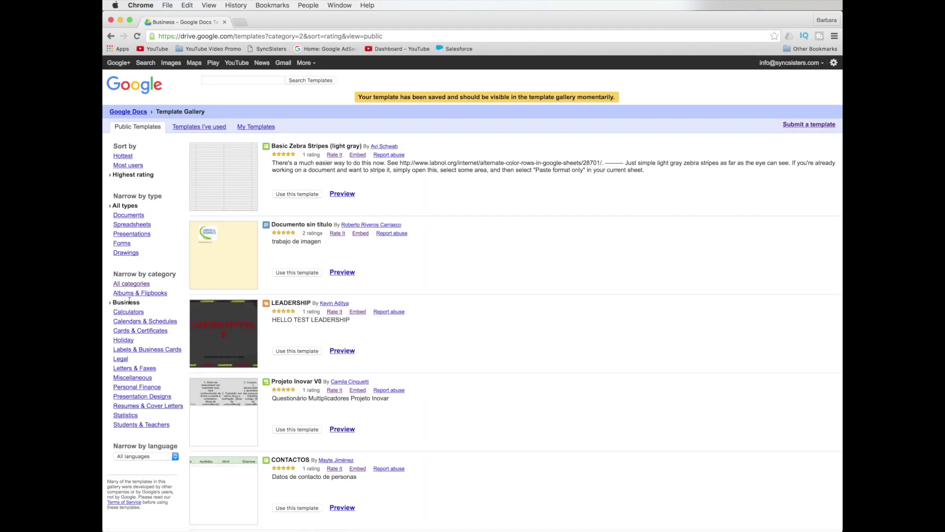
pyautogui.click(136, 388)
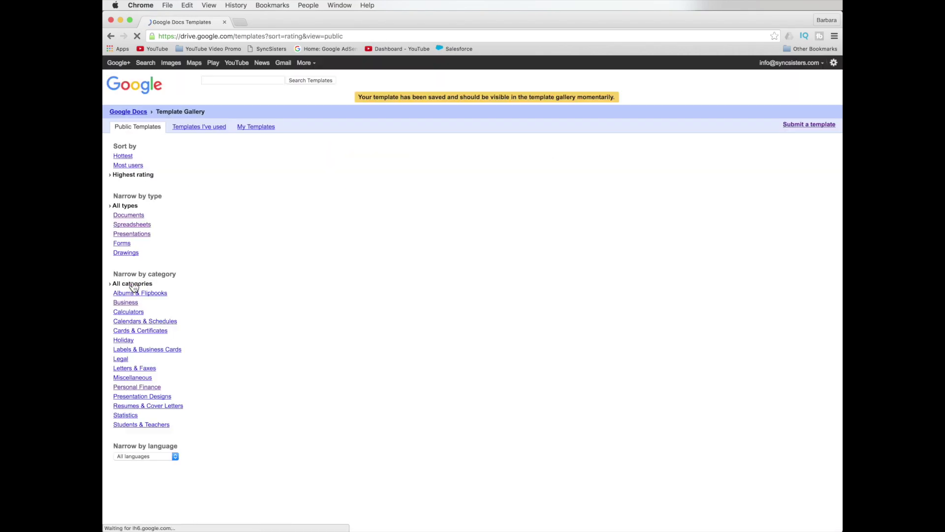
pyautogui.click(265, 79)
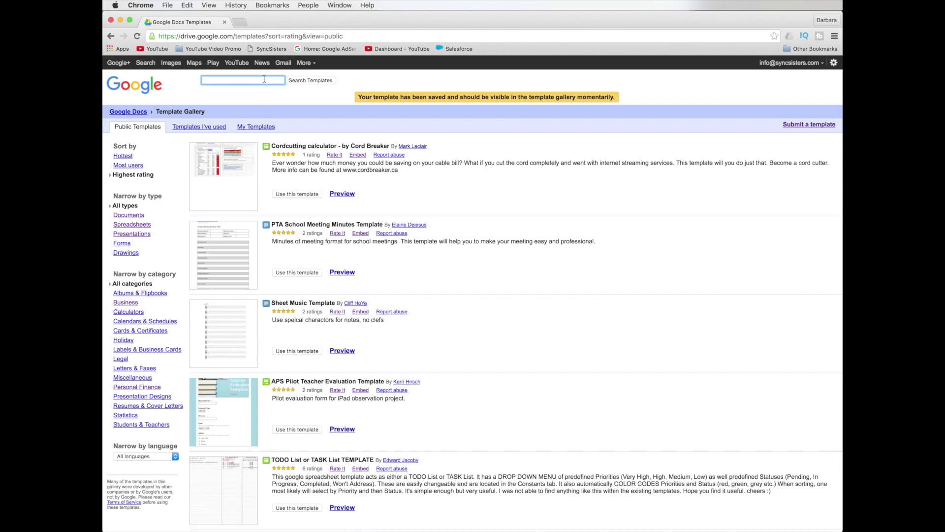
# - Search the template gallery for 'Student' evaluation templates and scroll through the results
pyautogui.write('Student')
pyautogui.click(261, 91)
pyautogui.press('Return')
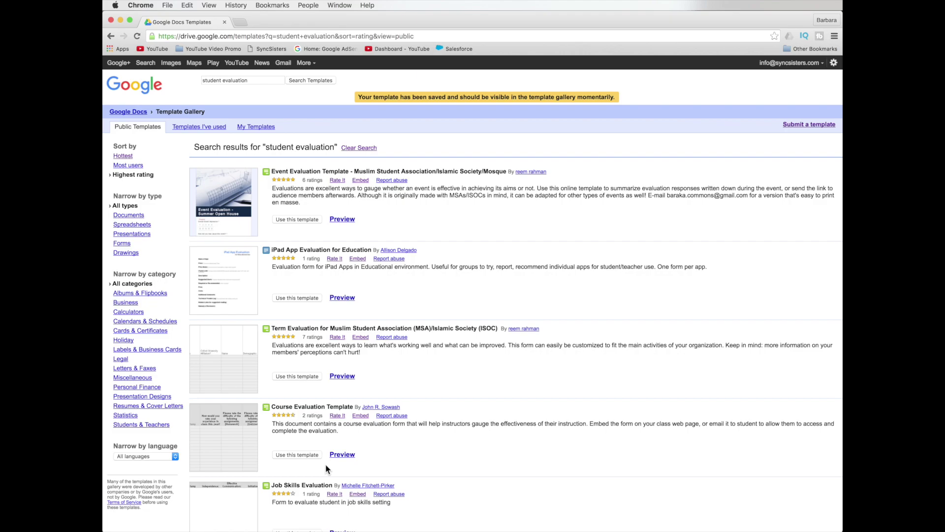
pyautogui.scroll(-2, 325, 463)
pyautogui.scroll(-3, 325, 459)
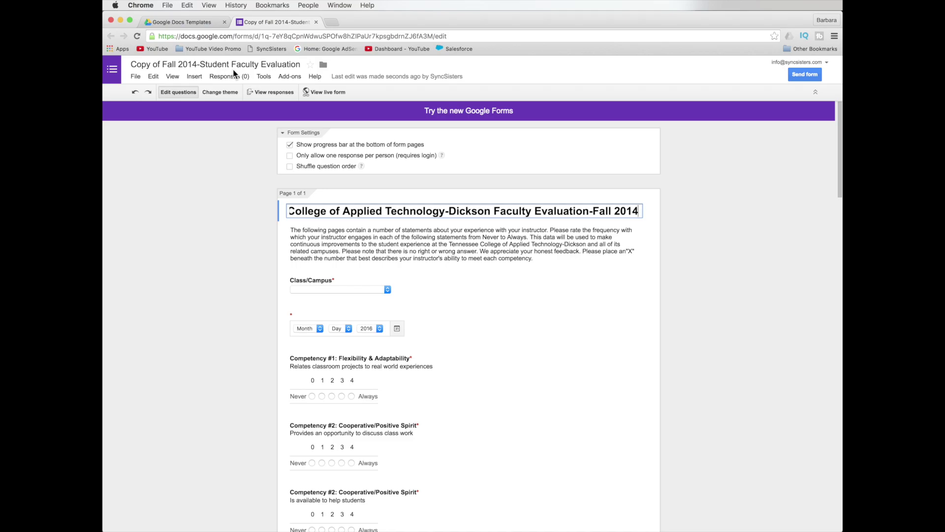
# - Switch the copied evaluation form to the new Google Forms editor and begin editing its title
pyautogui.click(442, 115)
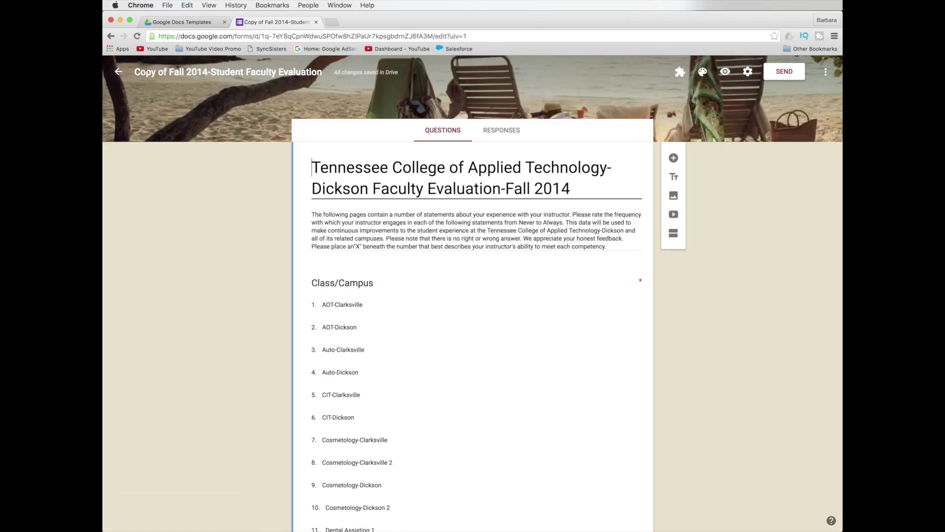
pyautogui.click(186, 71)
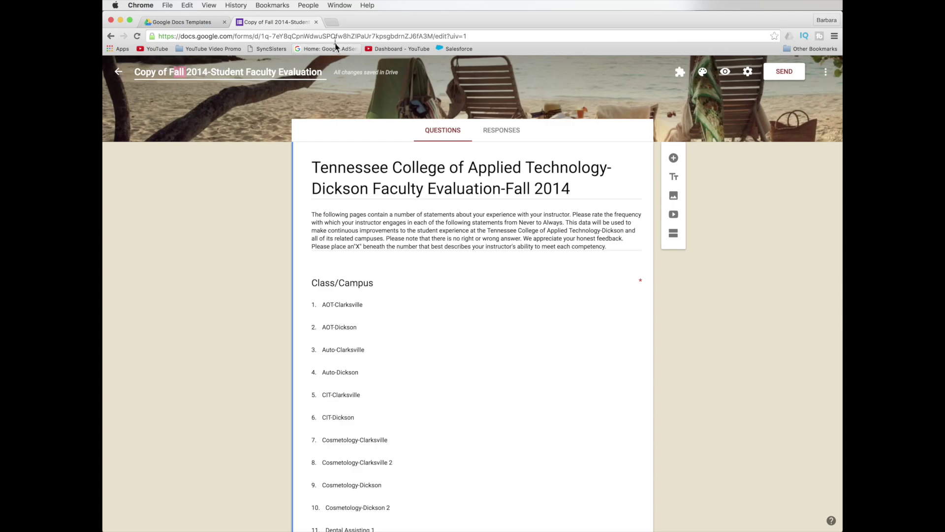
# - Close the copied evaluation form and scroll back to the top of the template results
pyautogui.click(316, 22)
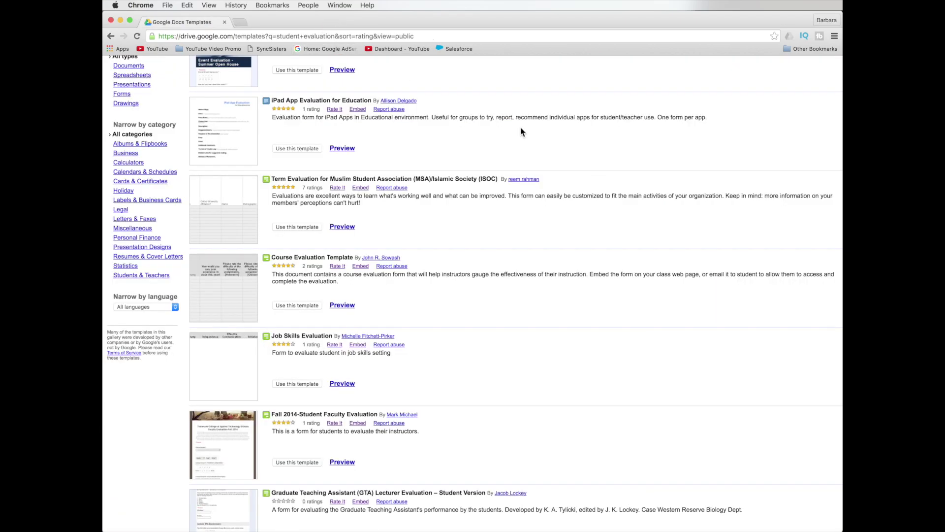
pyautogui.scroll(5, 548, 139)
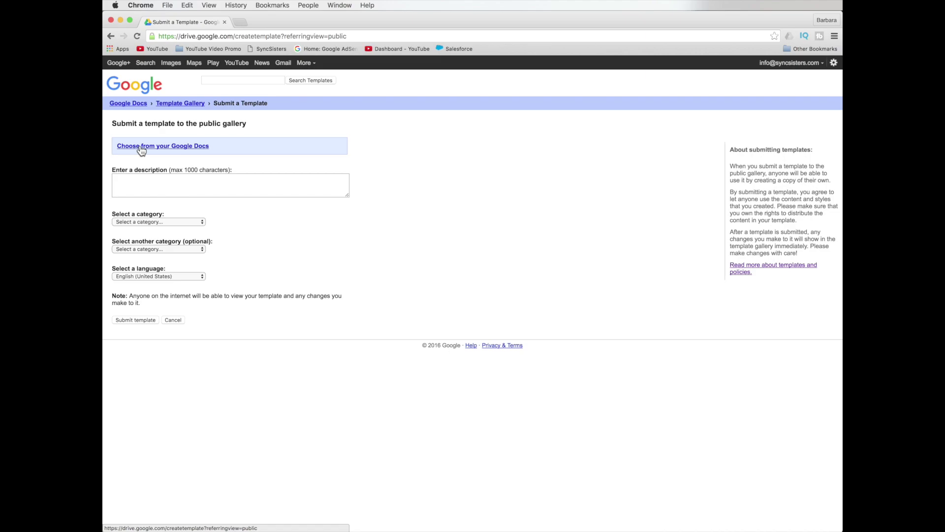
# - Choose the Grade book spreadsheet from your Google Docs as the template to submit
pyautogui.click(141, 147)
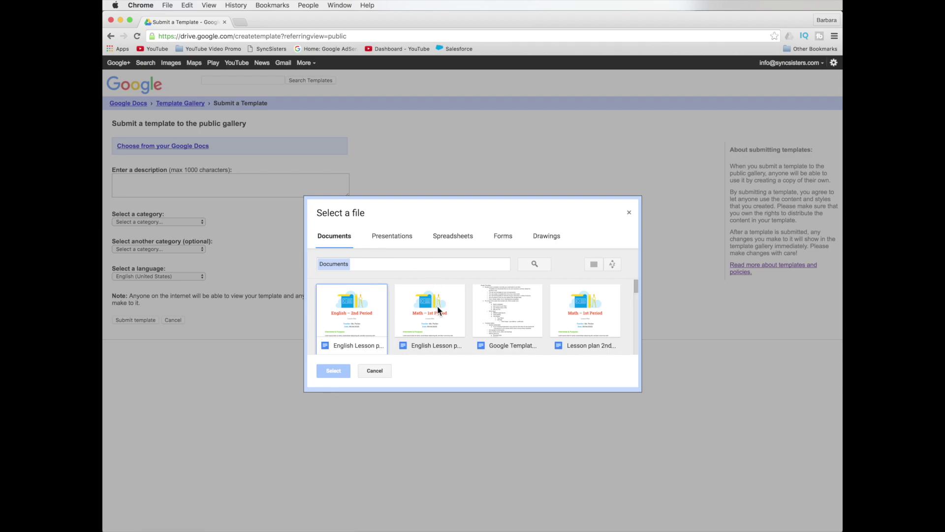
pyautogui.click(453, 235)
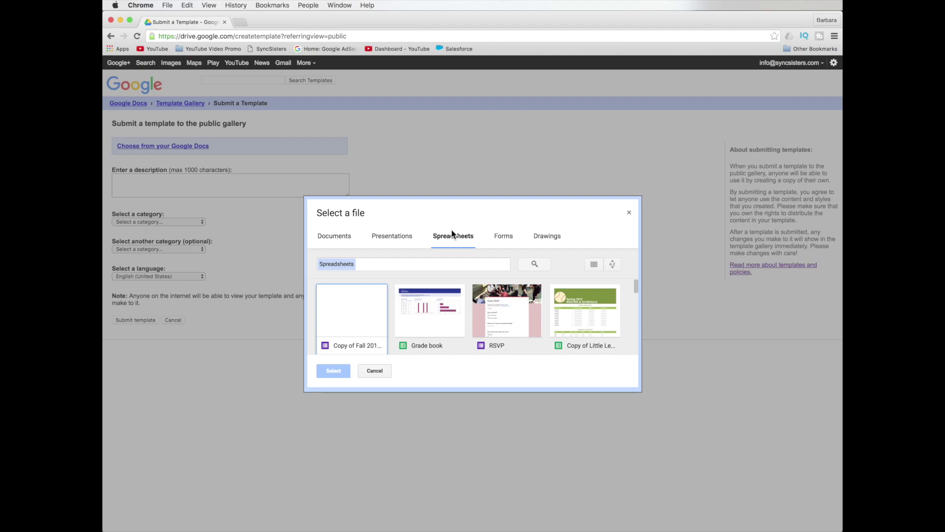
pyautogui.click(440, 321)
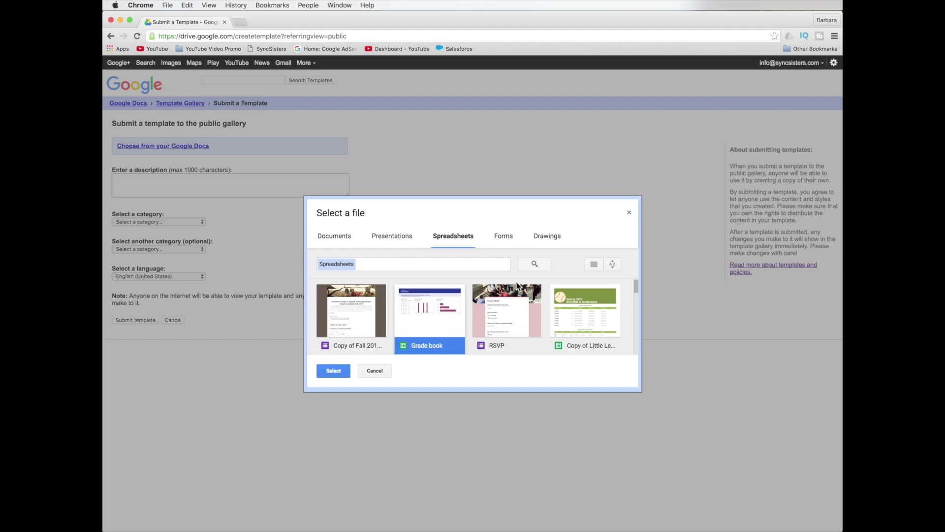
pyautogui.click(328, 371)
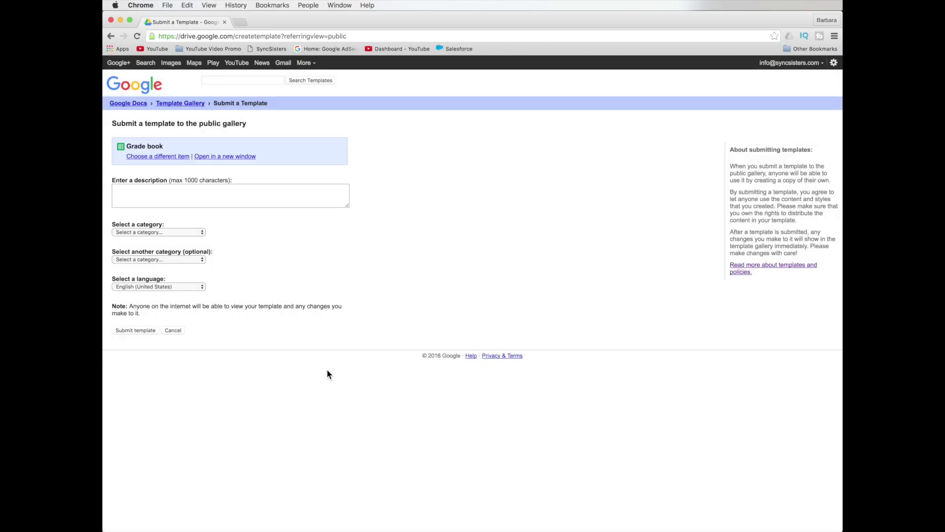
# - Submit the Grade book template with description 'Enter description' under the Business category
pyautogui.click(241, 187)
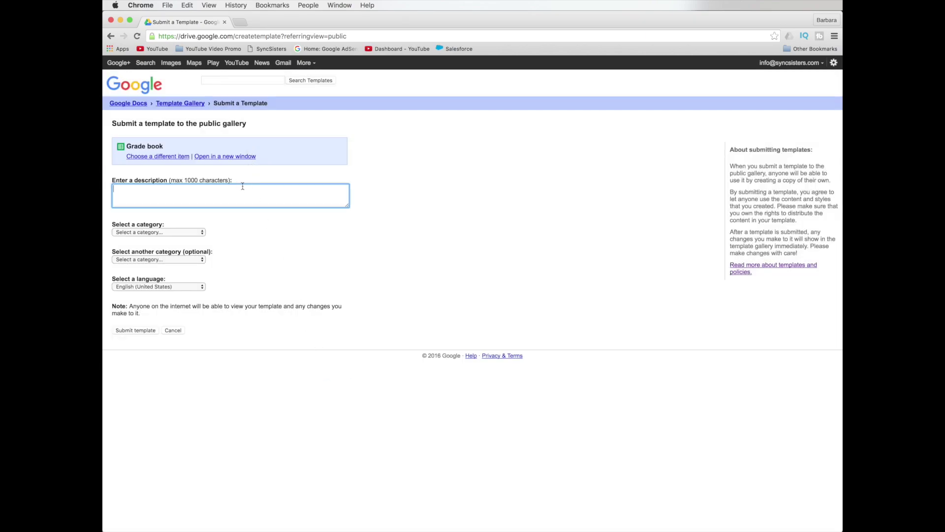
pyautogui.write('Enter description')
pyautogui.click(203, 232)
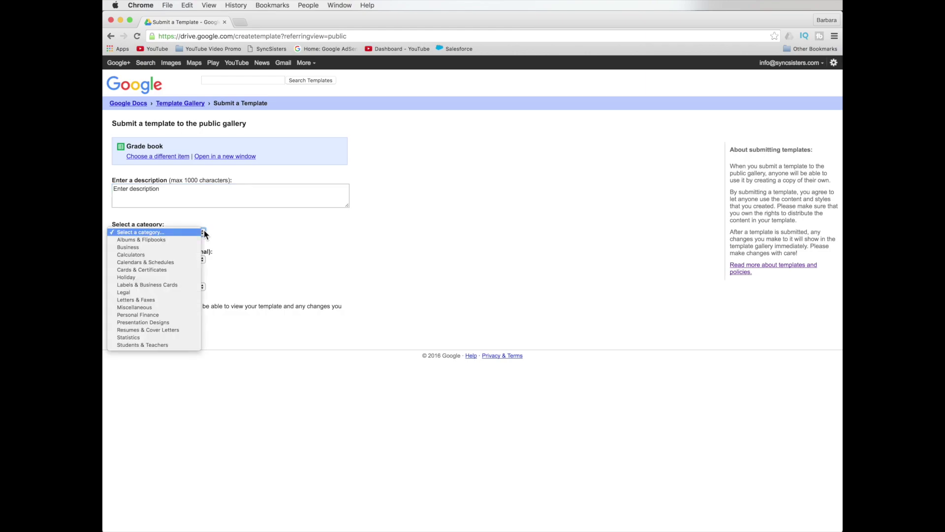
pyautogui.click(186, 249)
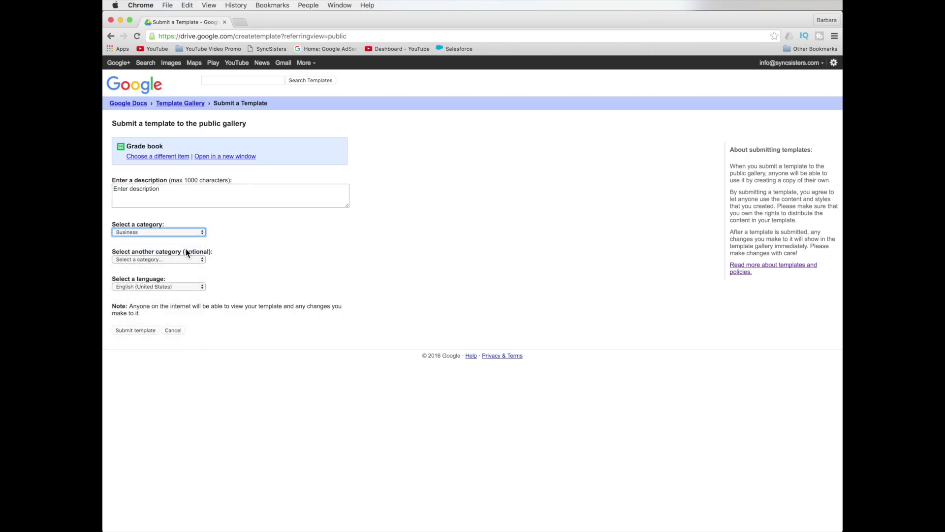
pyautogui.click(149, 331)
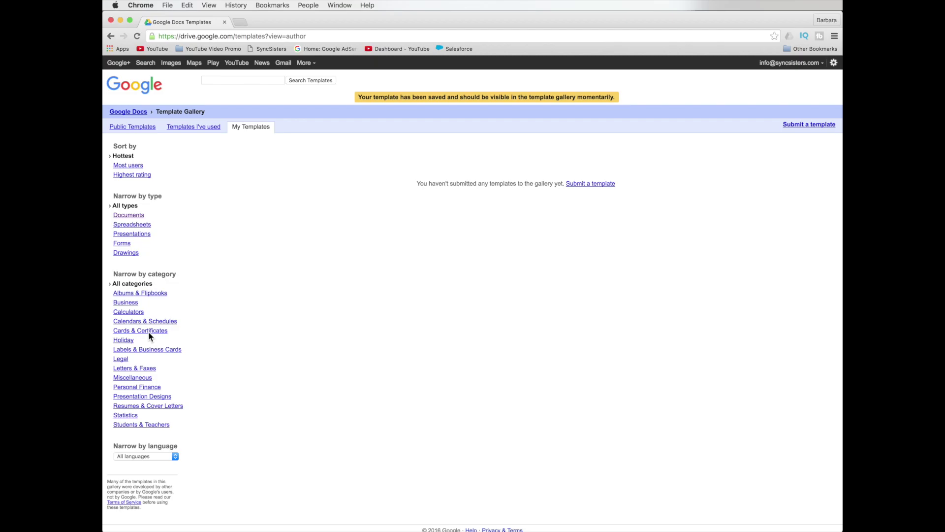
# - Start a new submission, keep English (United States) as language, then return to My Templates
pyautogui.click(809, 126)
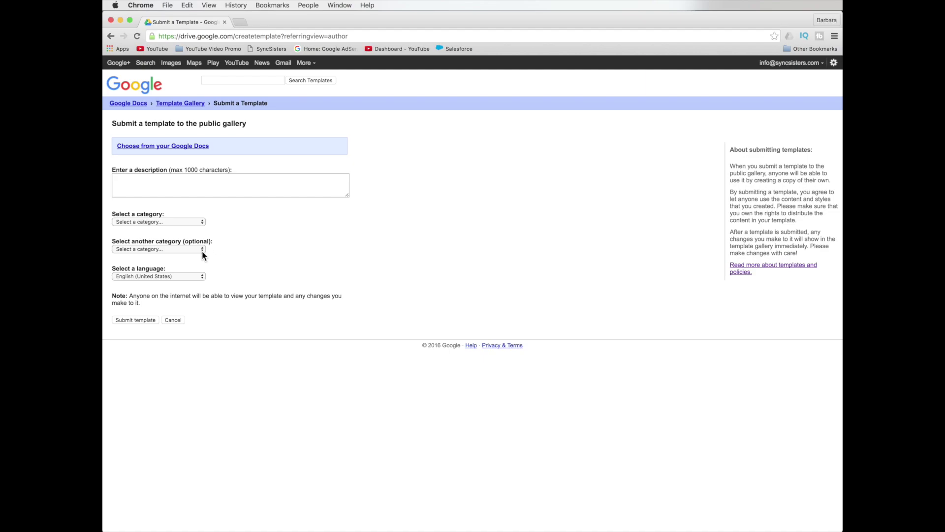
pyautogui.click(194, 276)
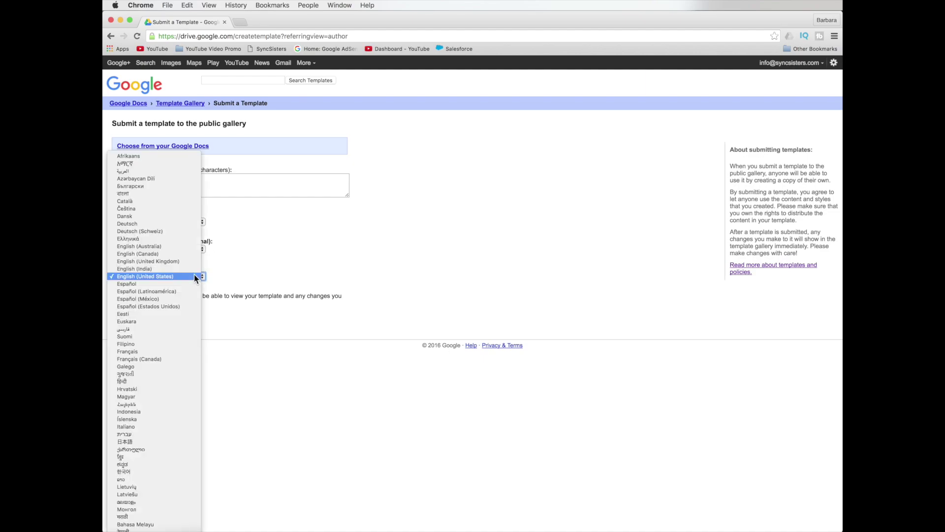
pyautogui.click(195, 276)
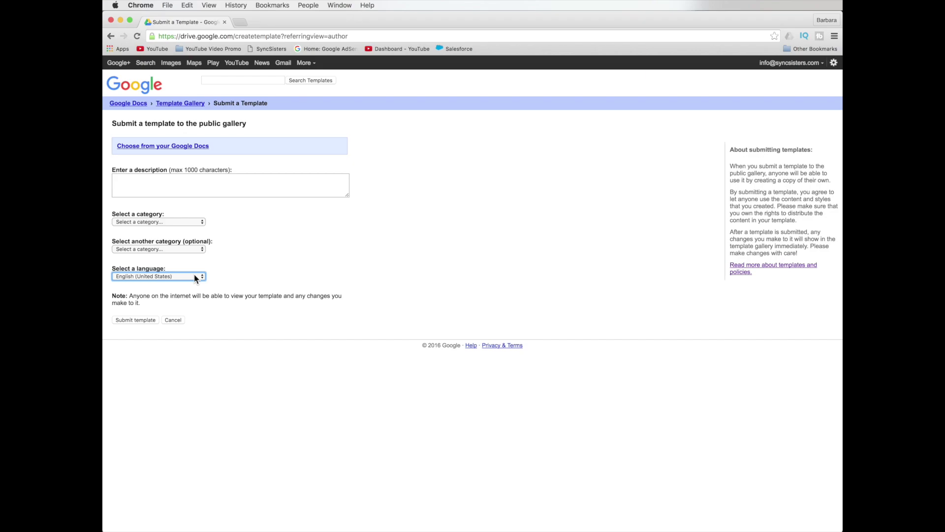
pyautogui.click(111, 36)
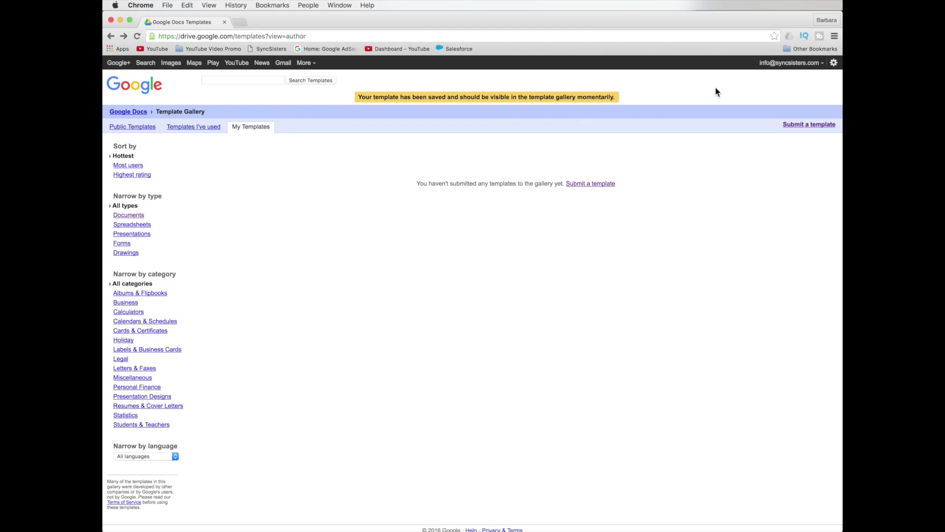
# - Open the signed-in account options menu
pyautogui.click(821, 64)
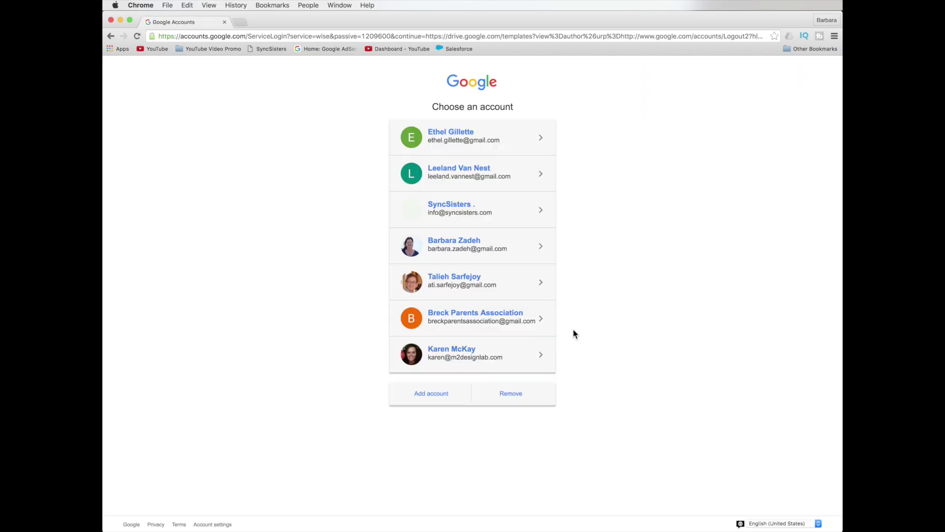
# - Sign in with another account and view the empty M2 Design Lab Templates domain gallery
pyautogui.click(466, 355)
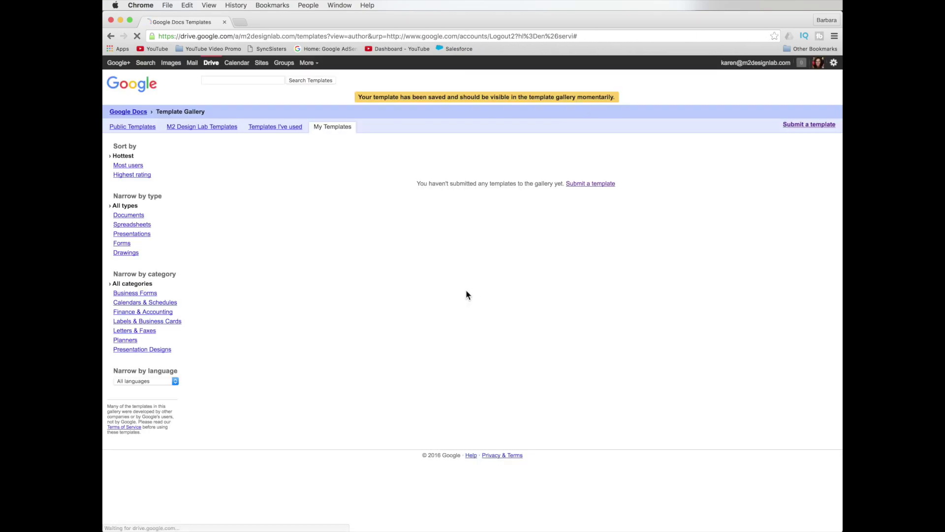
pyautogui.click(198, 127)
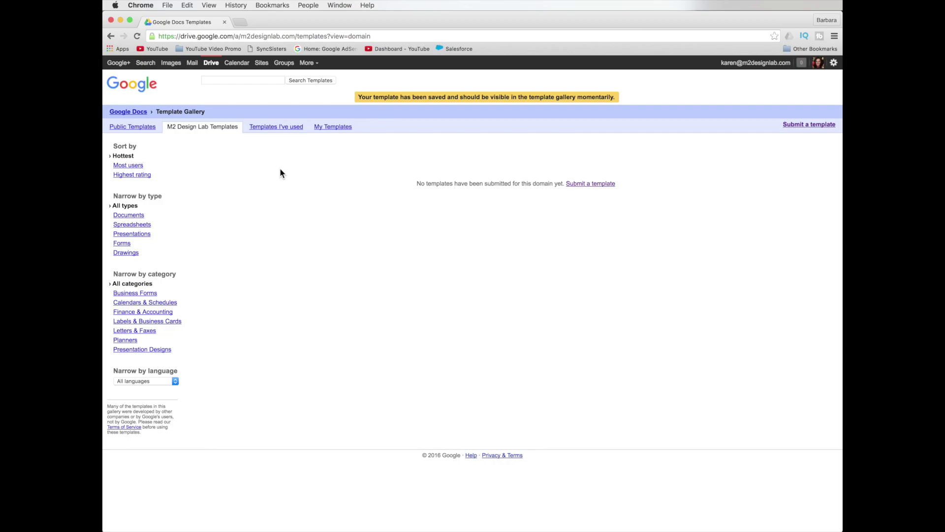
pyautogui.press('super+Tab')
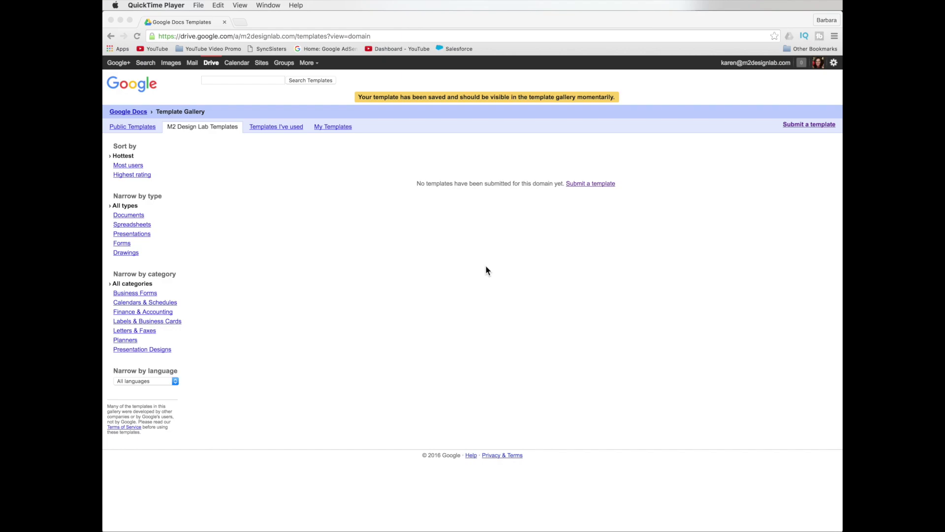
pyautogui.click(318, 36)
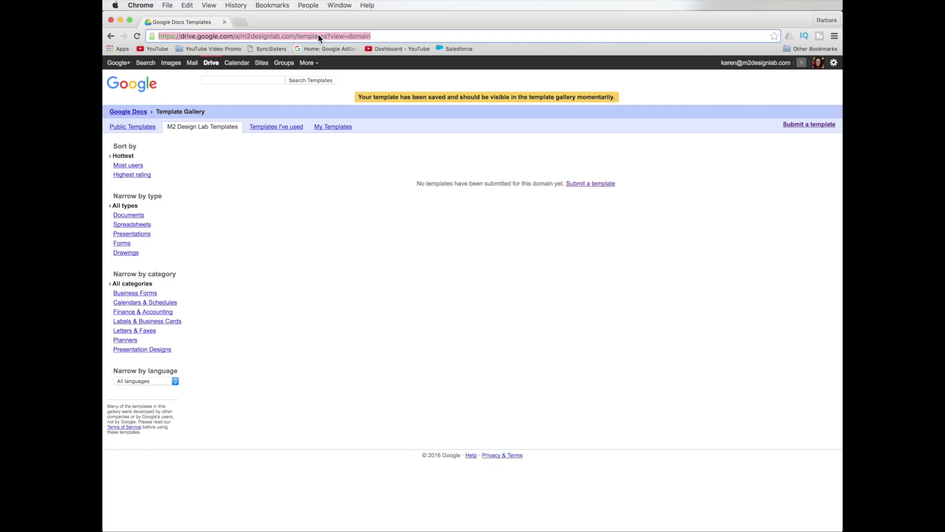
# - Search Google for 'google docs templates' and scroll through the roughly 2,950,000 results
pyautogui.write('google docs ')
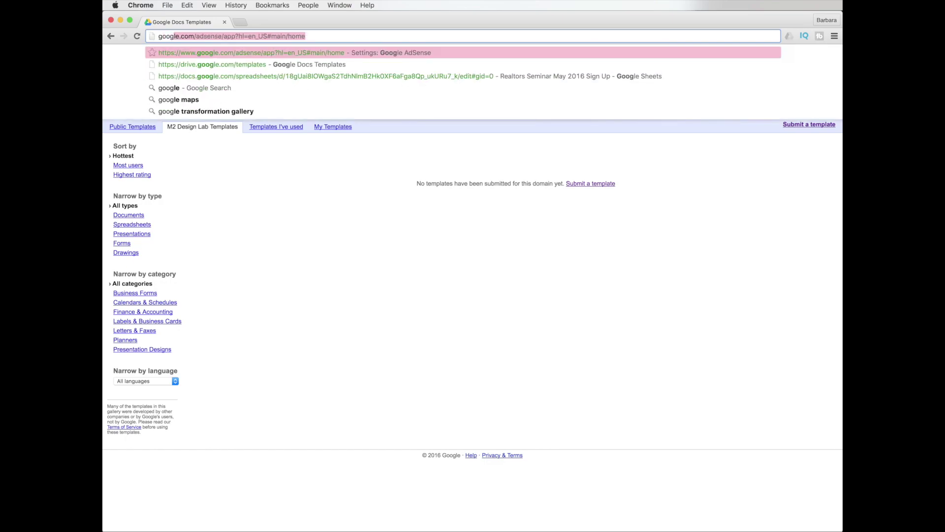
pyautogui.write('templates')
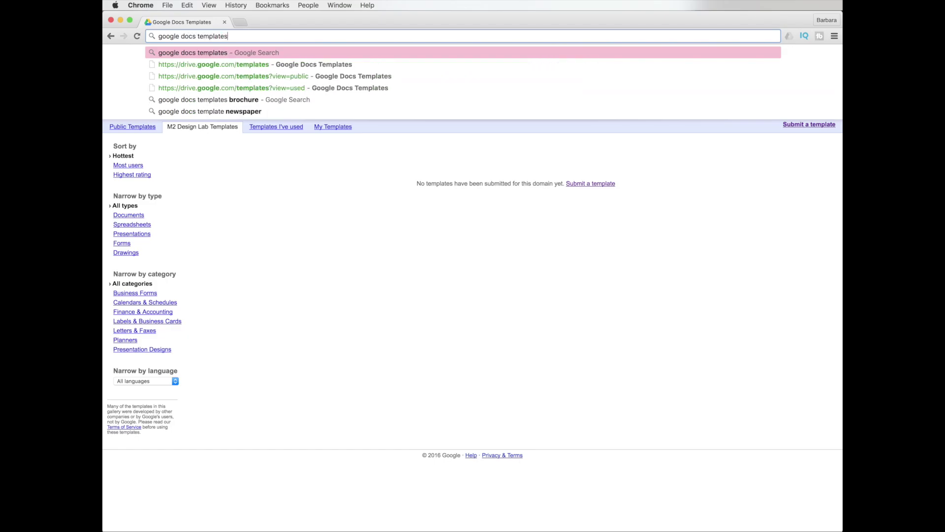
pyautogui.press('Return')
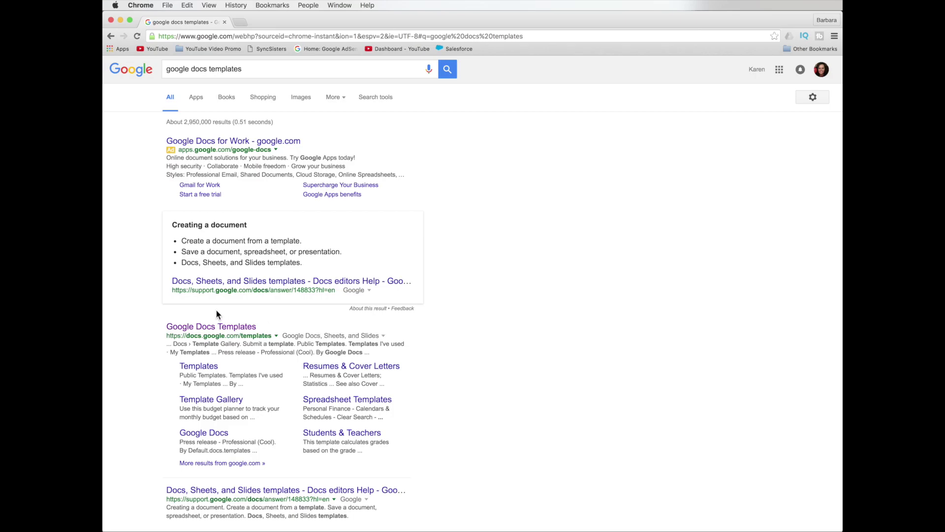
pyautogui.scroll(-5, 435, 340)
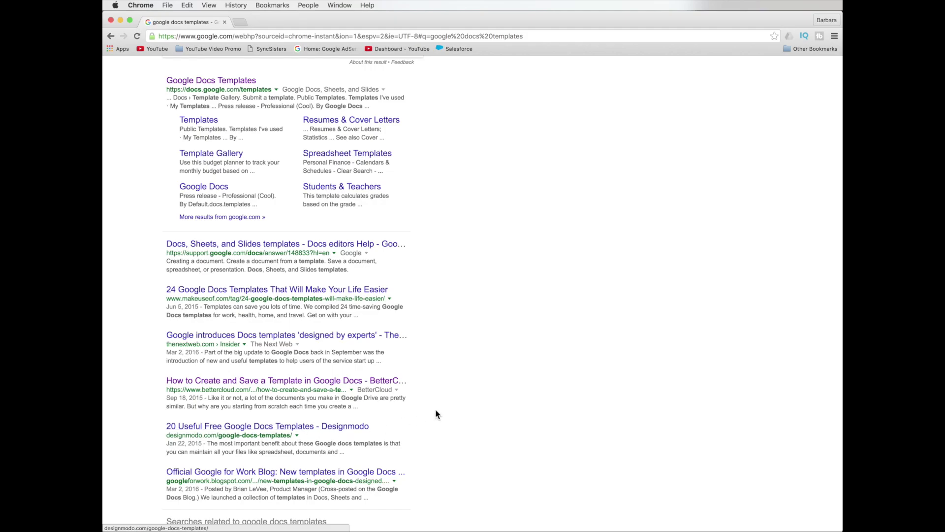
pyautogui.scroll(-3, 436, 414)
pyautogui.scroll(10, 435, 414)
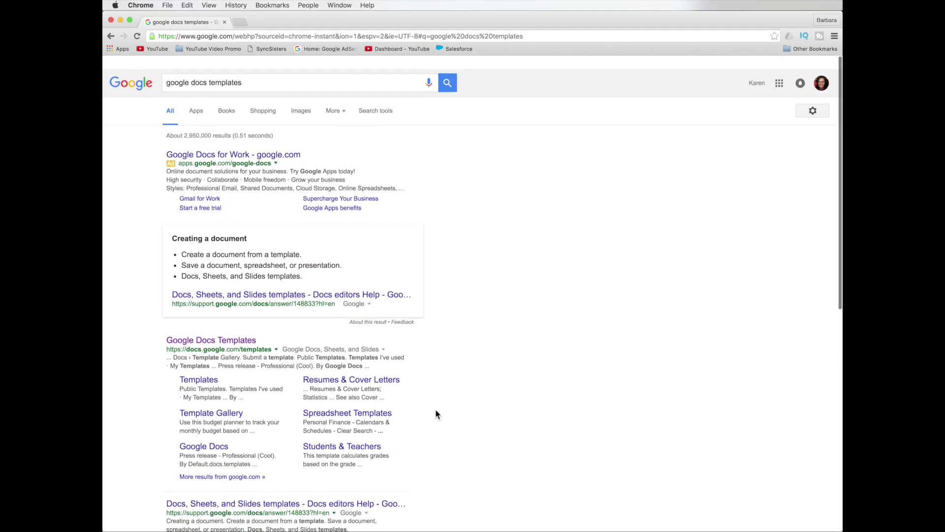